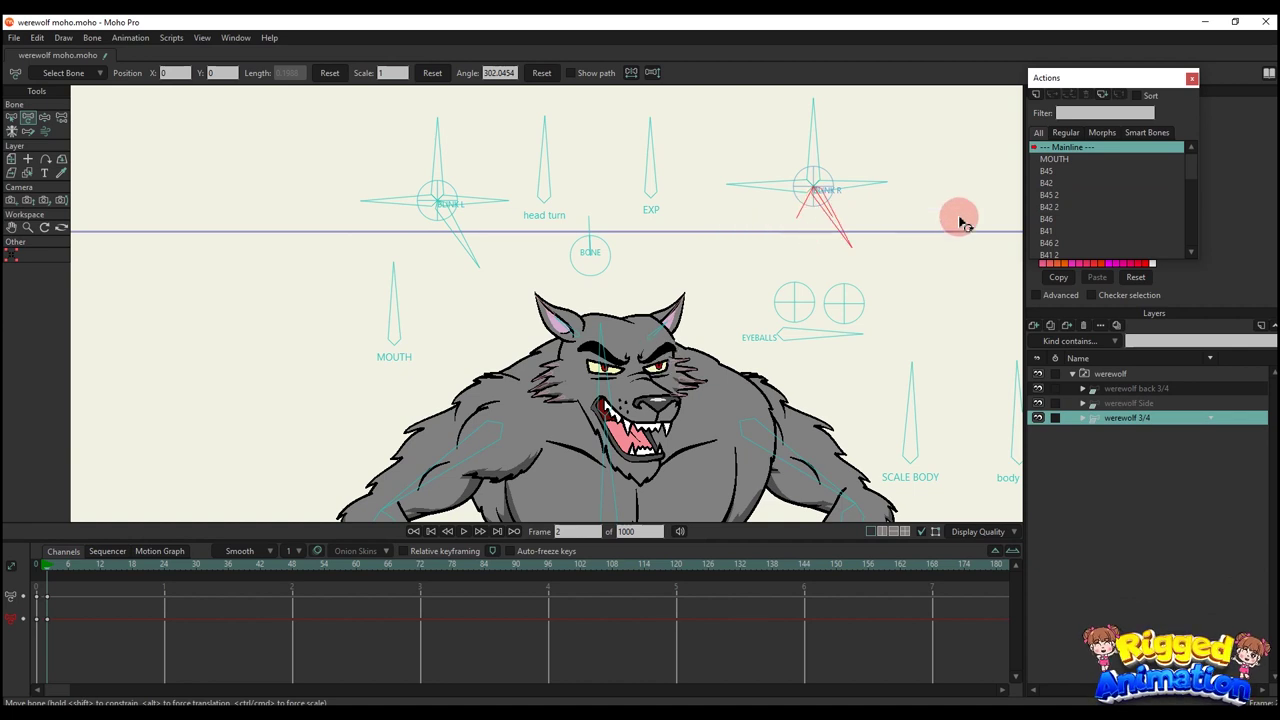
Try out the BLINK L, BLINK R and head turn bones at frame 2 and delete the test keyframes
left_click_drag(475, 255, 730, 243)
left_click_drag(845, 155, 830, 310)
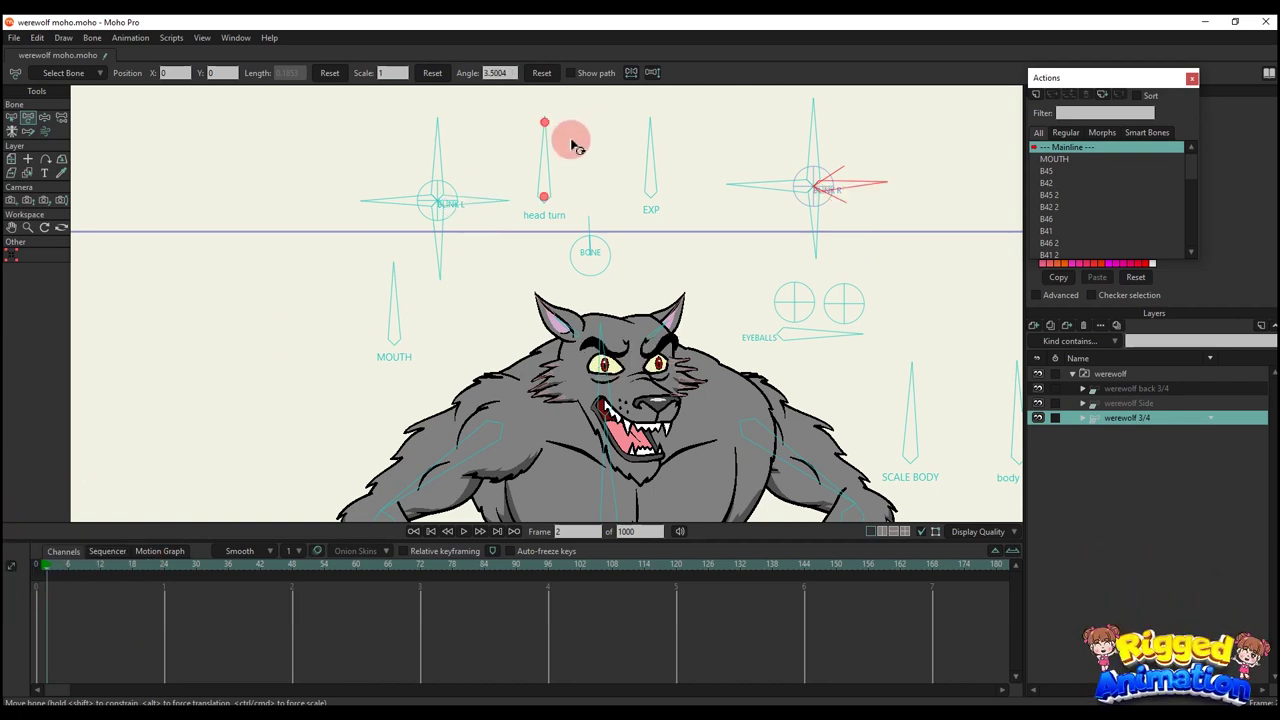
left_click_drag(571, 137, 495, 255)
left_click_drag(120, 632, 10, 522)
key("Delete")
Rotate the EXP bone to different eye expressions at several frames during playback and delete its keyframes
left_click(640, 172)
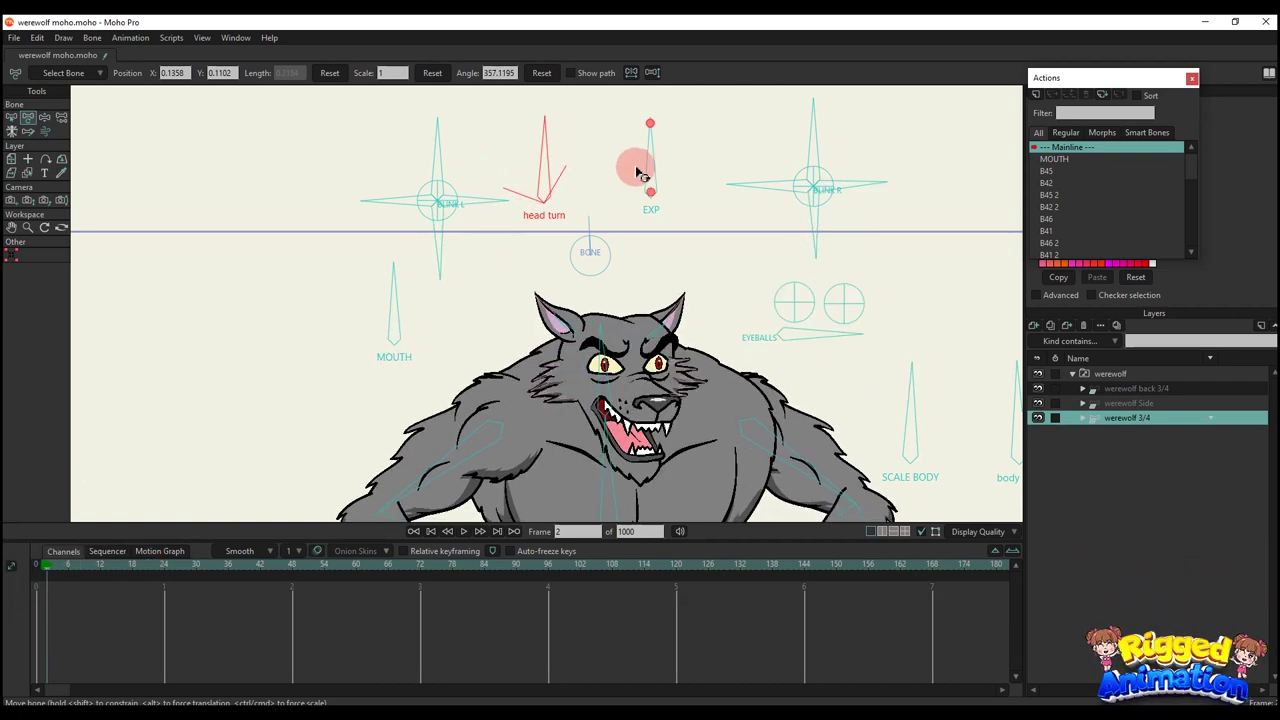
left_click_drag(660, 165, 686, 194)
scroll(674, 285, "up", 3)
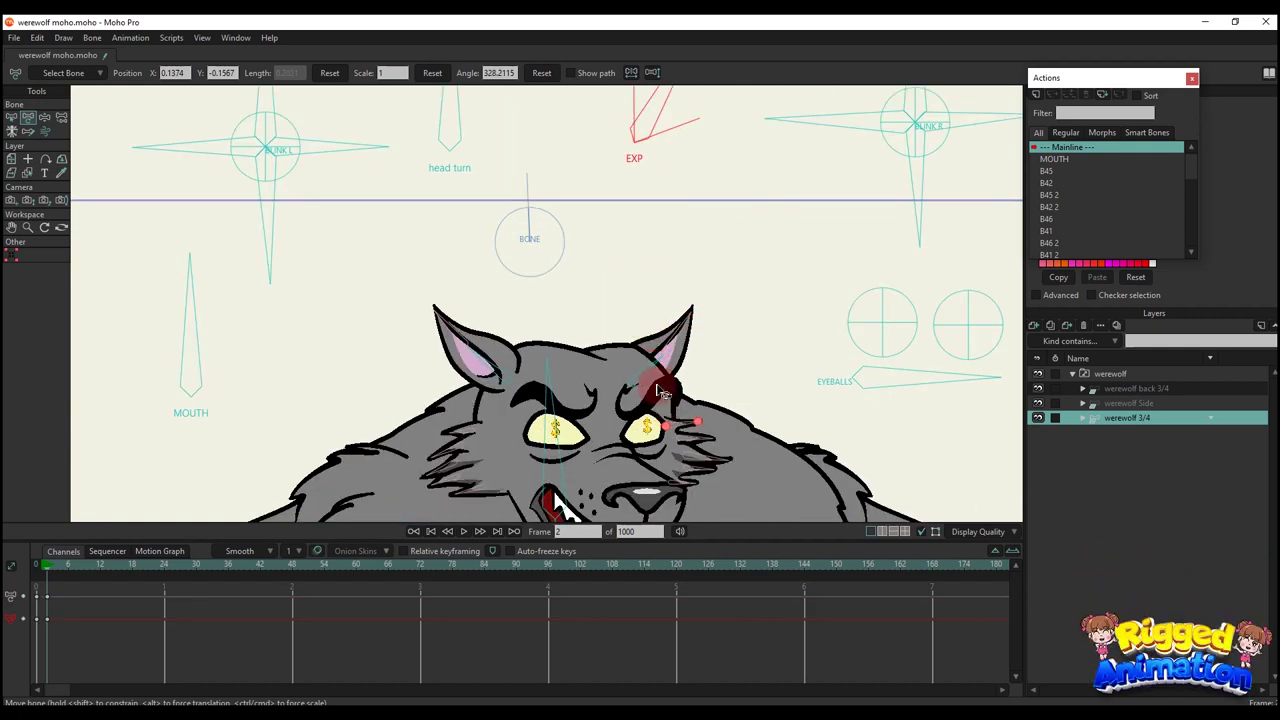
key("space")
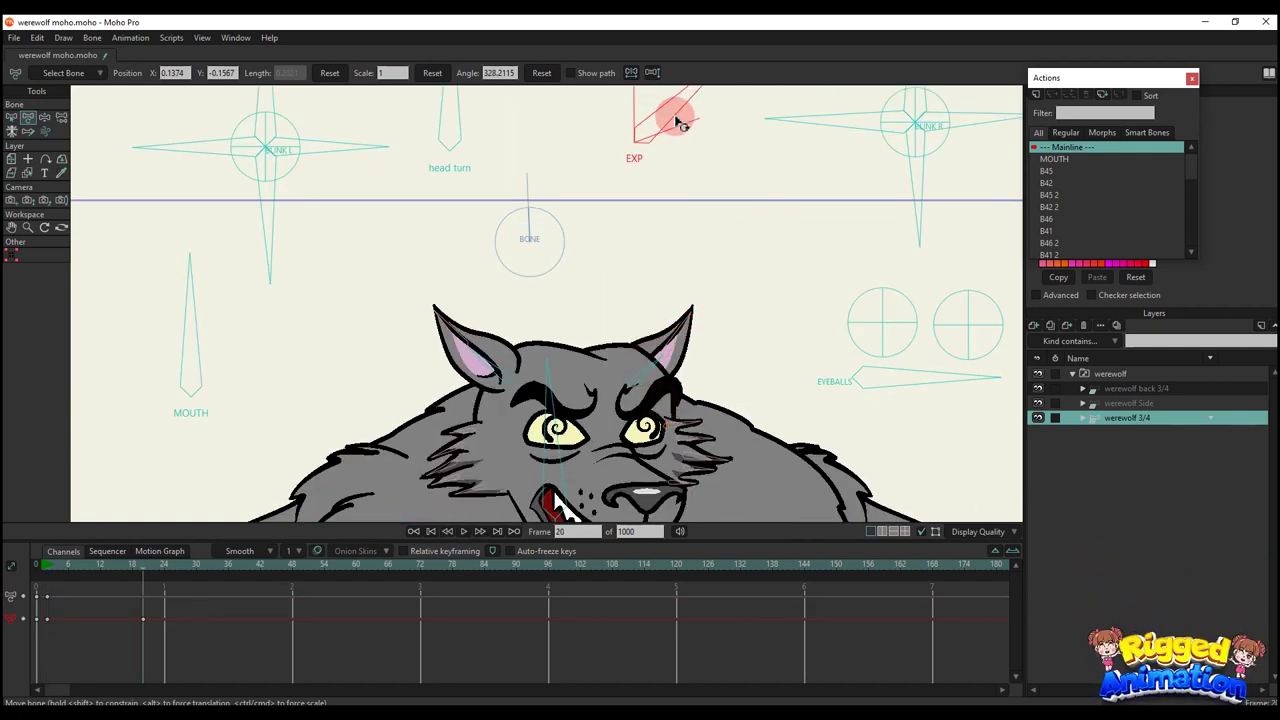
key("space")
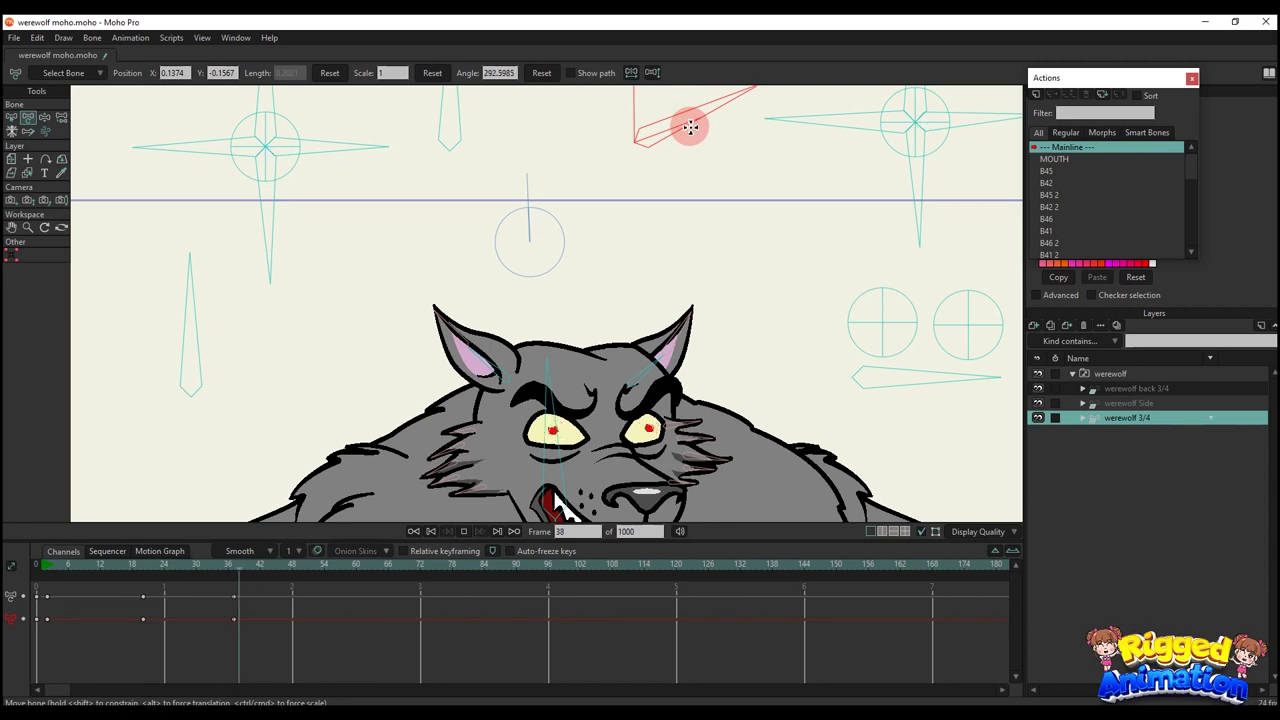
left_click_drag(698, 122, 700, 157)
key("space")
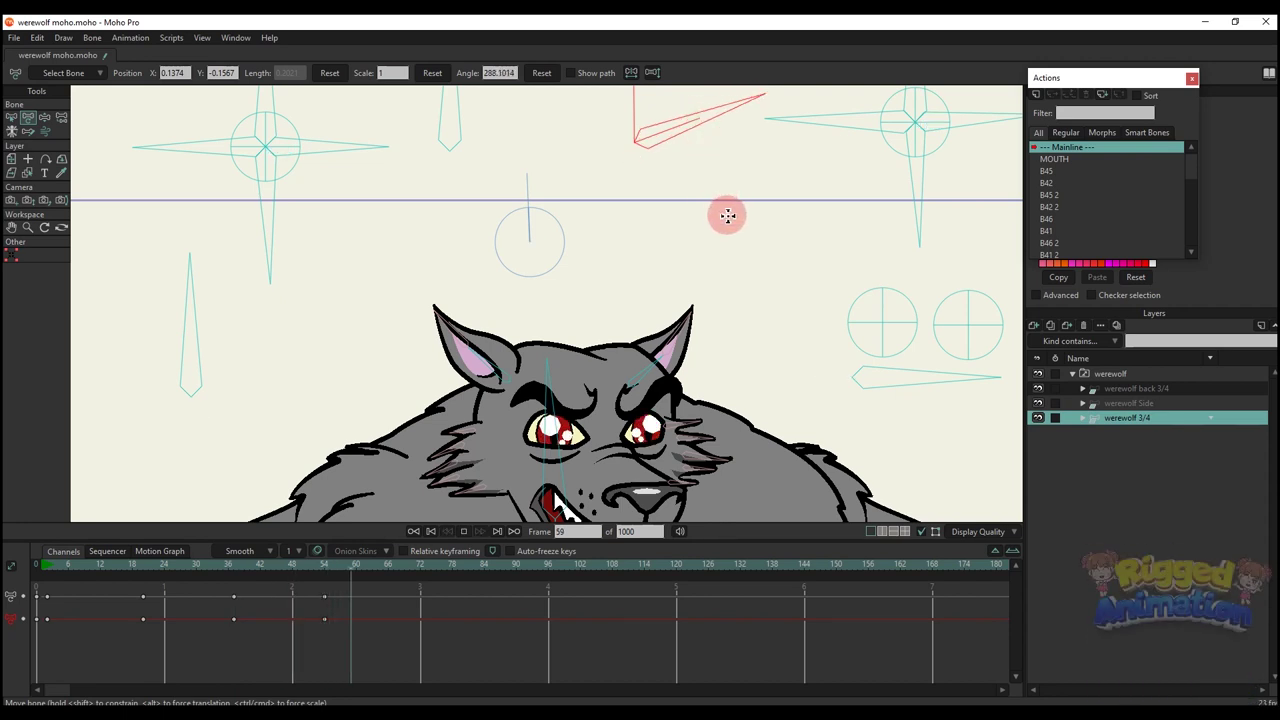
key("Delete")
scroll(621, 307, "down", 3)
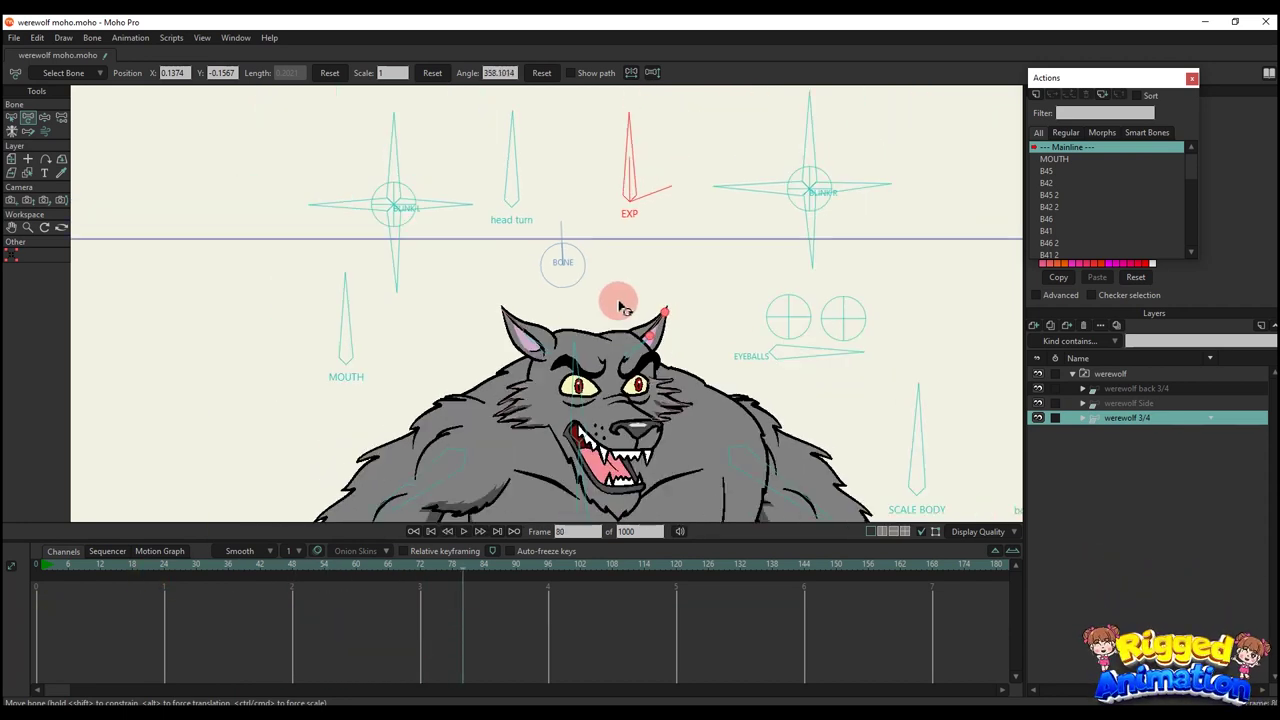
Rotate the MOUTH bone to close the werewolf's mouth and remove the resulting keyframes
left_click_drag(441, 306, 312, 312)
scroll(385, 234, "up", 2)
left_click_drag(118, 633, 33, 592)
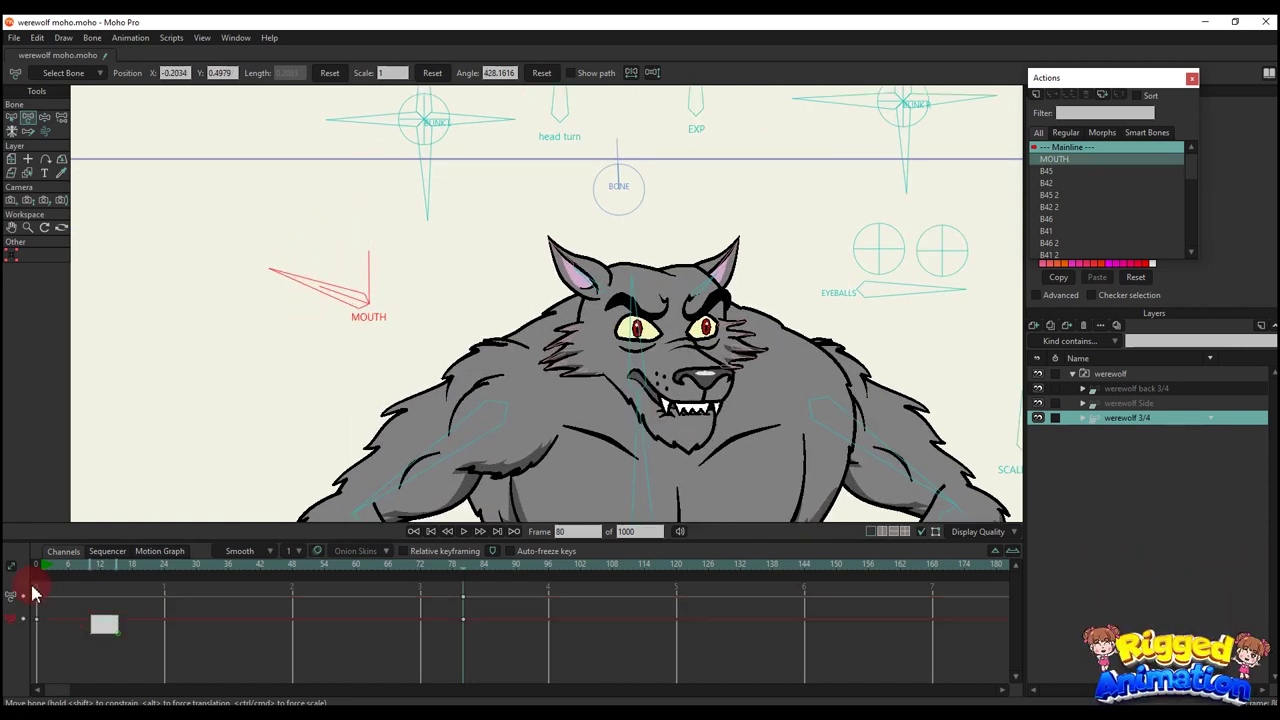
key("ctrl+z")
left_click(540, 366)
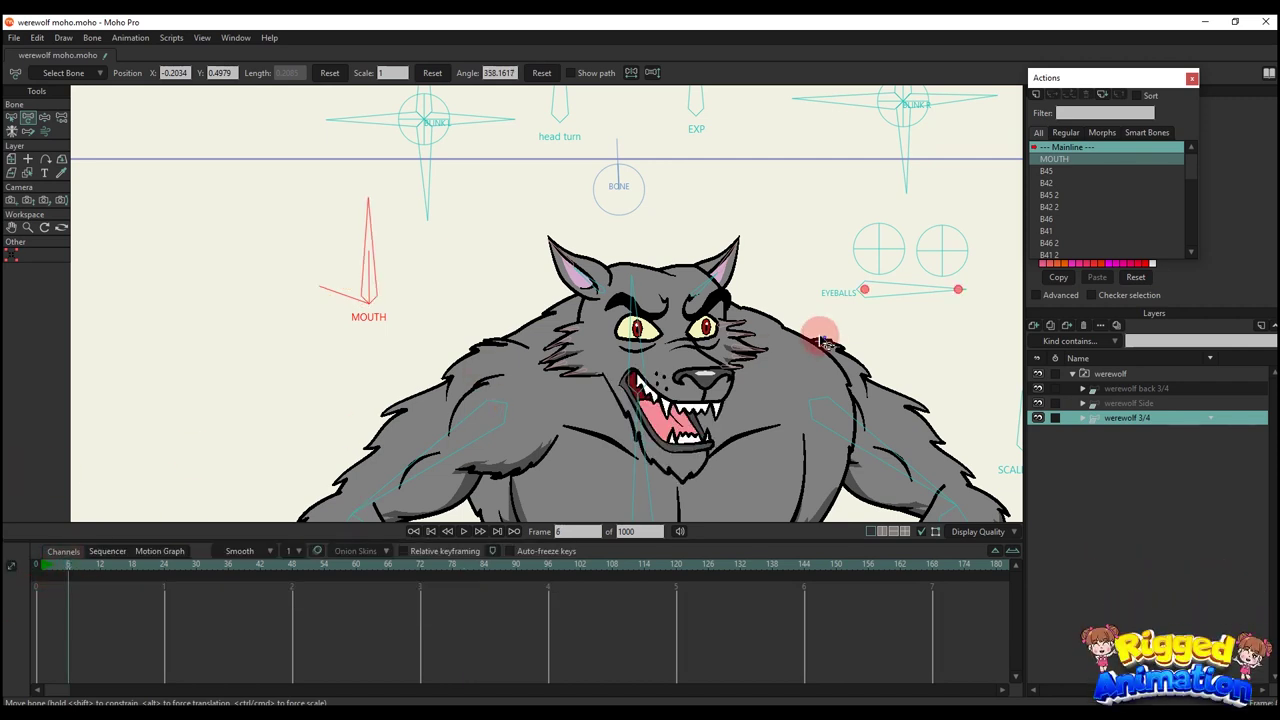
Move the EYEBALLS bone at frame 6 to shift the gaze, and undo the change
left_click_drag(822, 343, 705, 340)
mouse_move(755, 302)
left_mouse_down()
mouse_move(767, 293)
mouse_move(755, 305)
left_mouse_up()
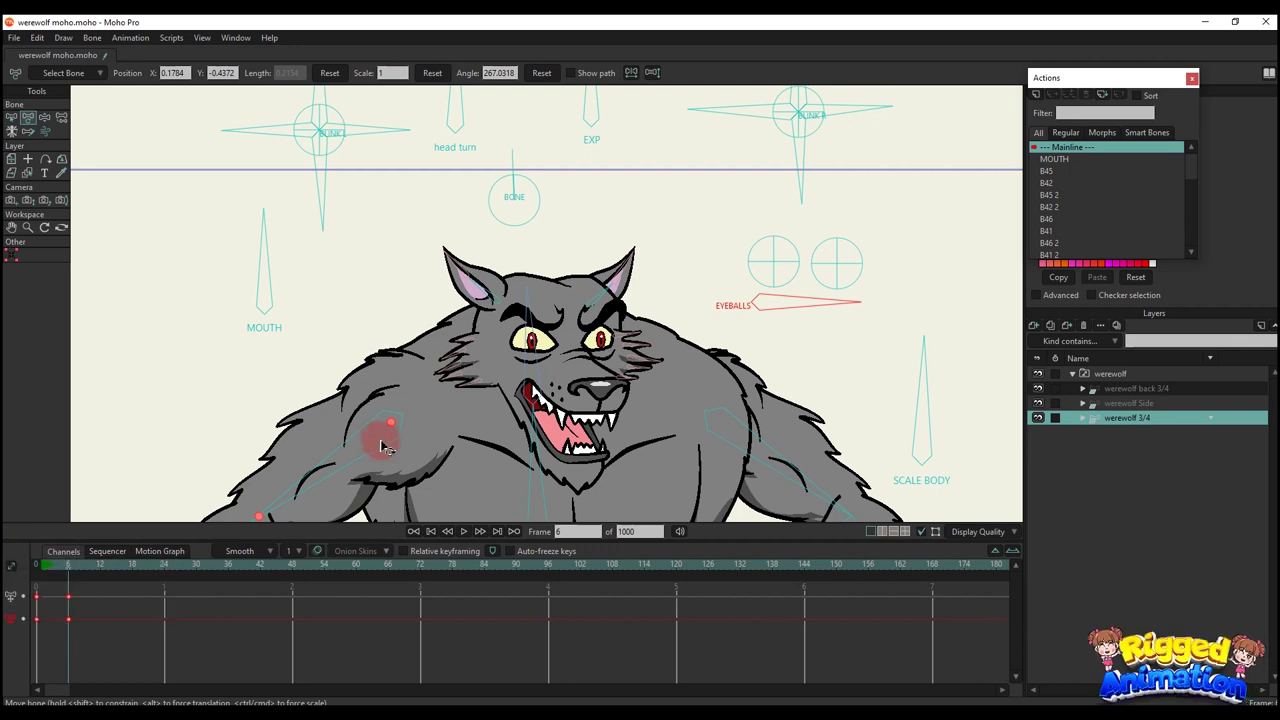
key("ctrl+z")
Try the SCALE BODY and body turn bones at frame 6, removing each test pose
scroll(543, 337, "down", 2)
left_click_drag(543, 337, 558, 278)
scroll(558, 278, "down", 2)
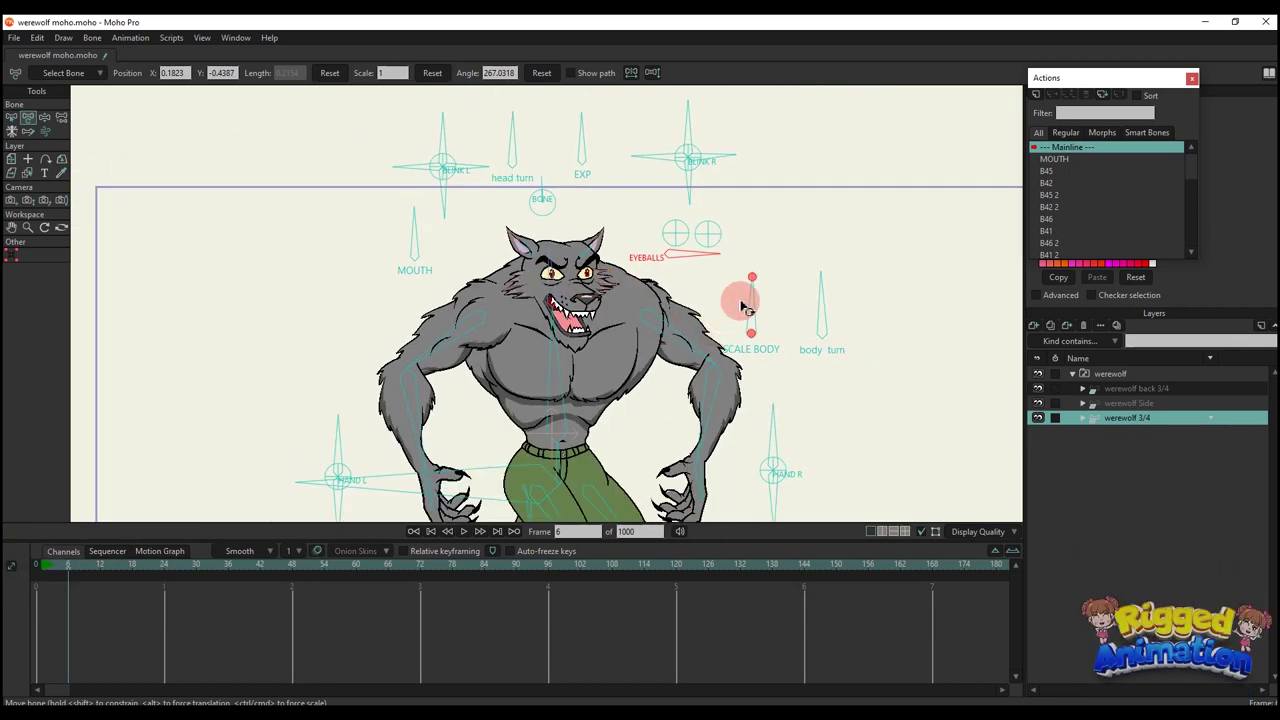
scroll(757, 300, "up", 2)
scroll(757, 300, "down", 3)
left_click_drag(757, 300, 615, 365)
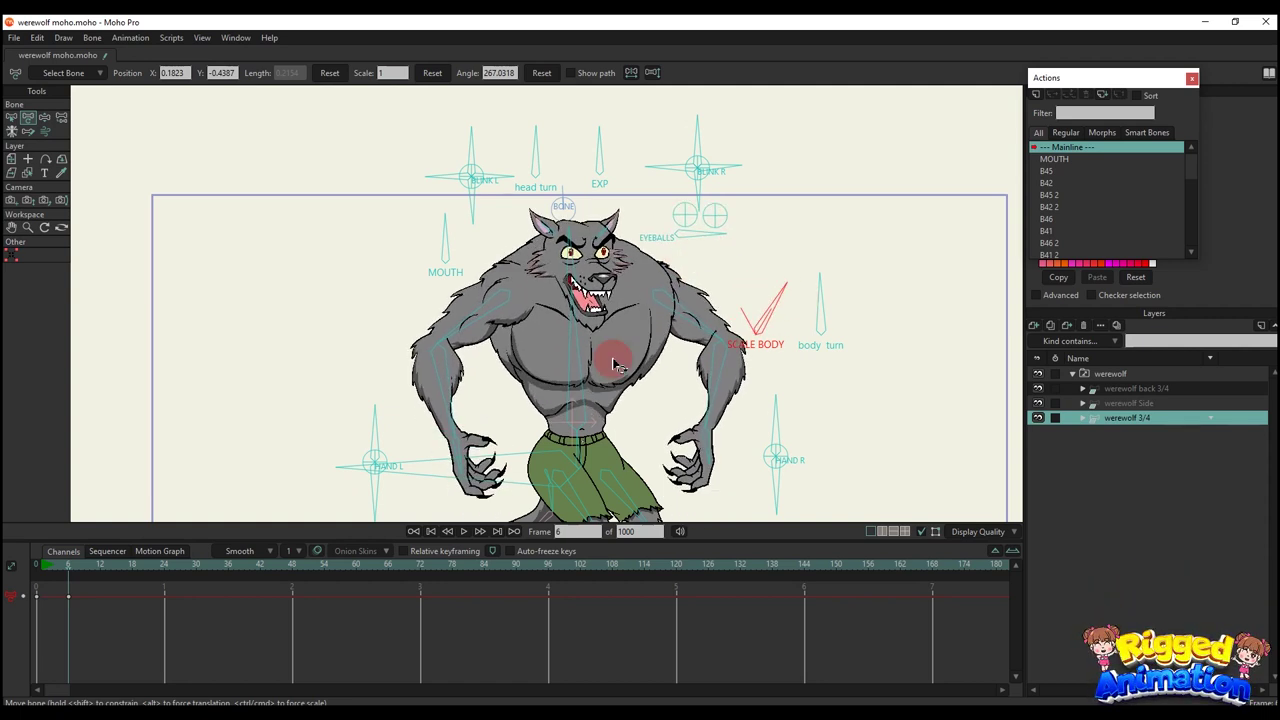
left_click_drag(181, 631, 34, 488)
key("Delete")
left_click_drag(825, 305, 703, 418)
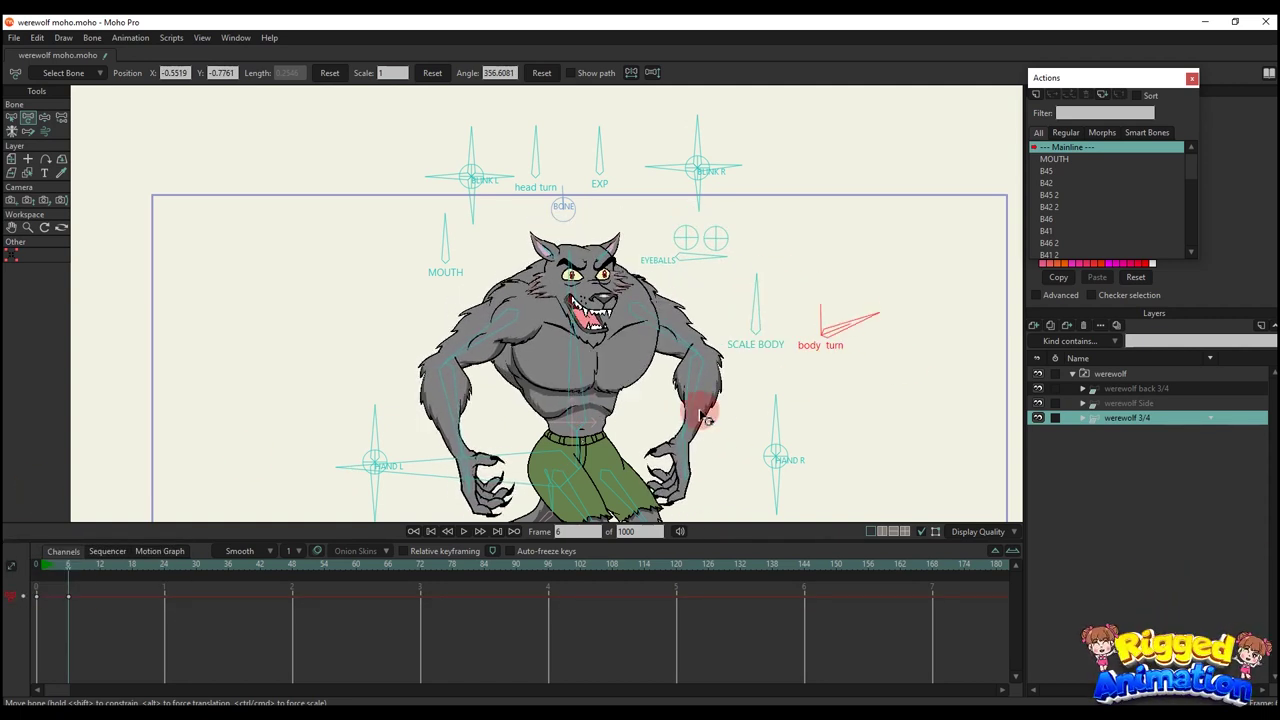
key("ctrl+z")
Rotate the HAND L and HAND R bones to switch both hands to fists, and delete the keyframes
scroll(323, 377, "up", 4)
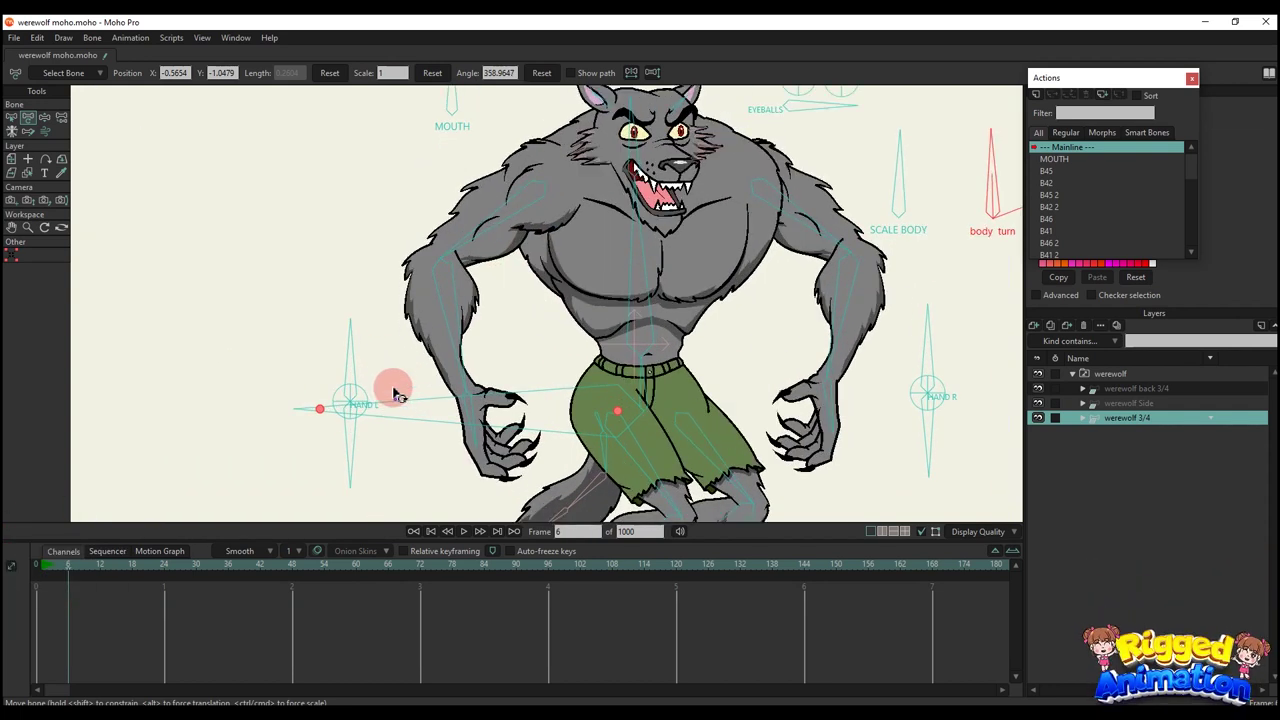
left_click_drag(343, 305, 287, 366)
left_click(680, 341)
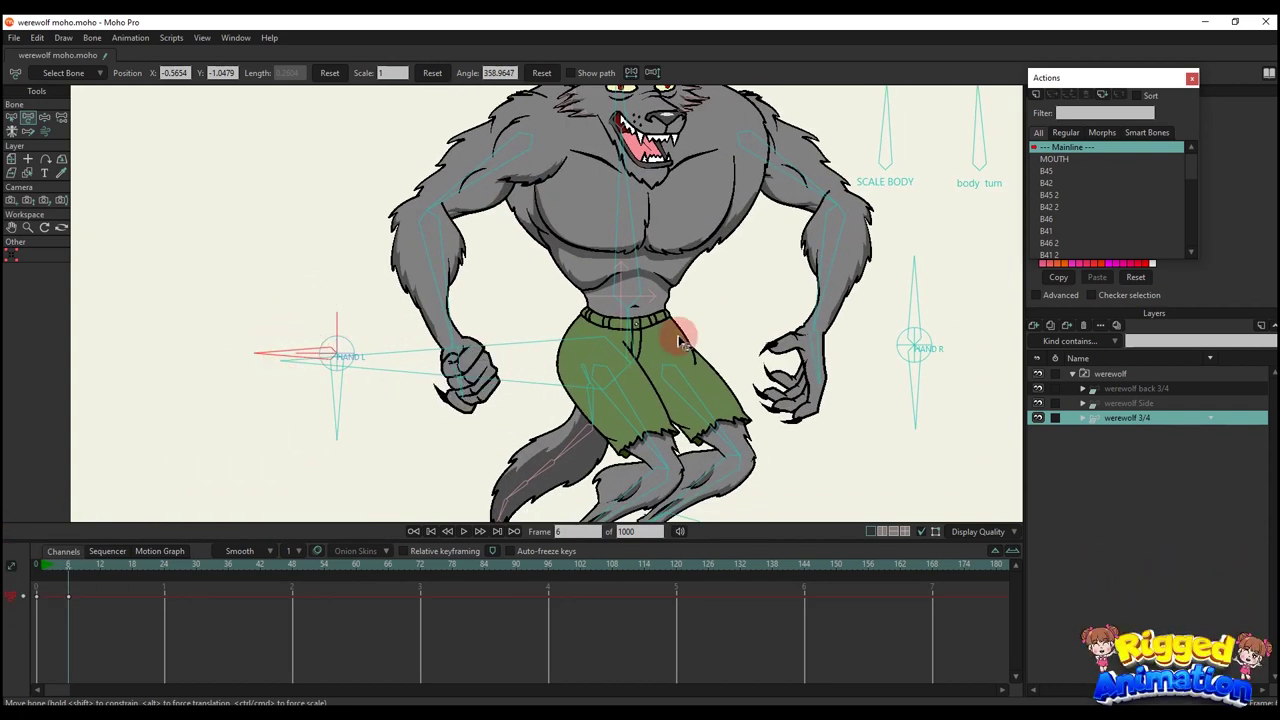
left_click(928, 296)
left_click_drag(920, 293, 884, 371)
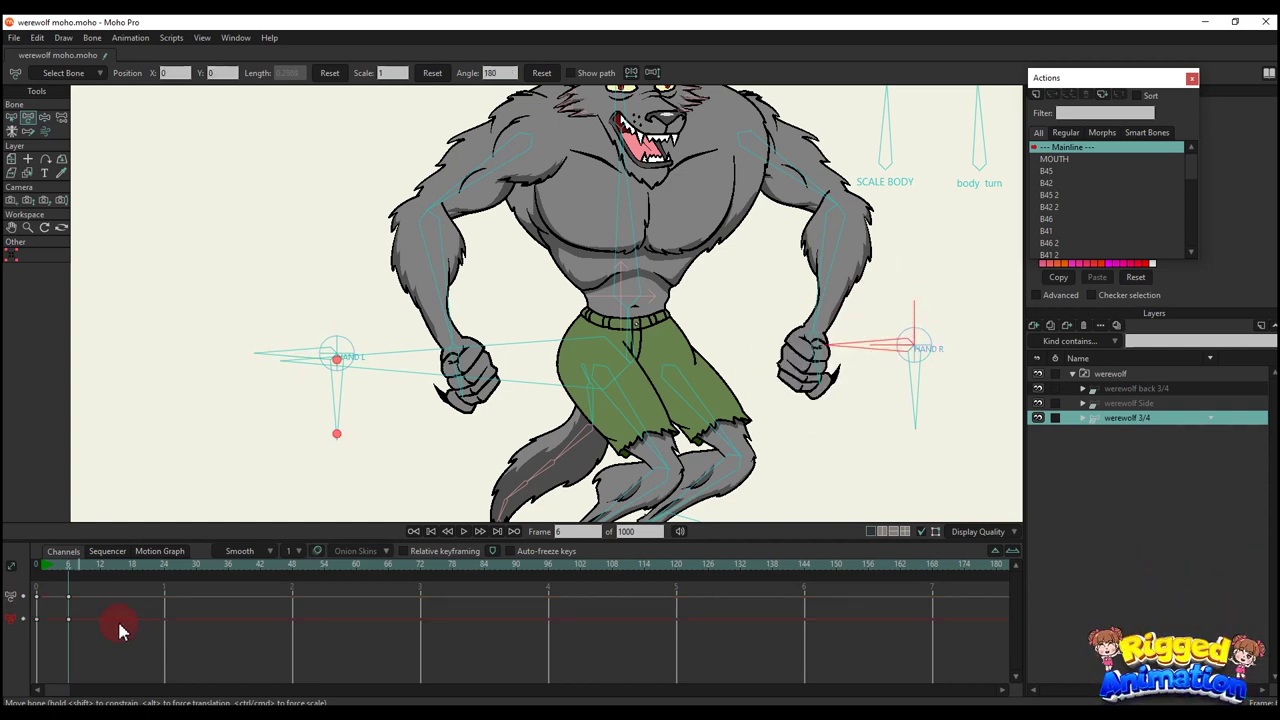
left_click_drag(119, 630, 50, 582)
key("Delete")
Try further poses with the hand control bones and the forearm bones on both arms at frame 6
left_click_drag(335, 404, 338, 405)
mouse_move(455, 342)
left_mouse_down()
mouse_move(523, 235)
mouse_move(360, 396)
mouse_move(366, 337)
mouse_move(543, 271)
mouse_move(577, 294)
mouse_move(452, 340)
mouse_move(455, 352)
left_mouse_up()
left_click(953, 370)
left_click_drag(855, 285, 826, 314)
left_click(935, 368)
Shift the hip bone with Manipulate Bones and reposition both leg target bones with Transform Bone
scroll(678, 390, "down", 4)
scroll(678, 390, "up", 2)
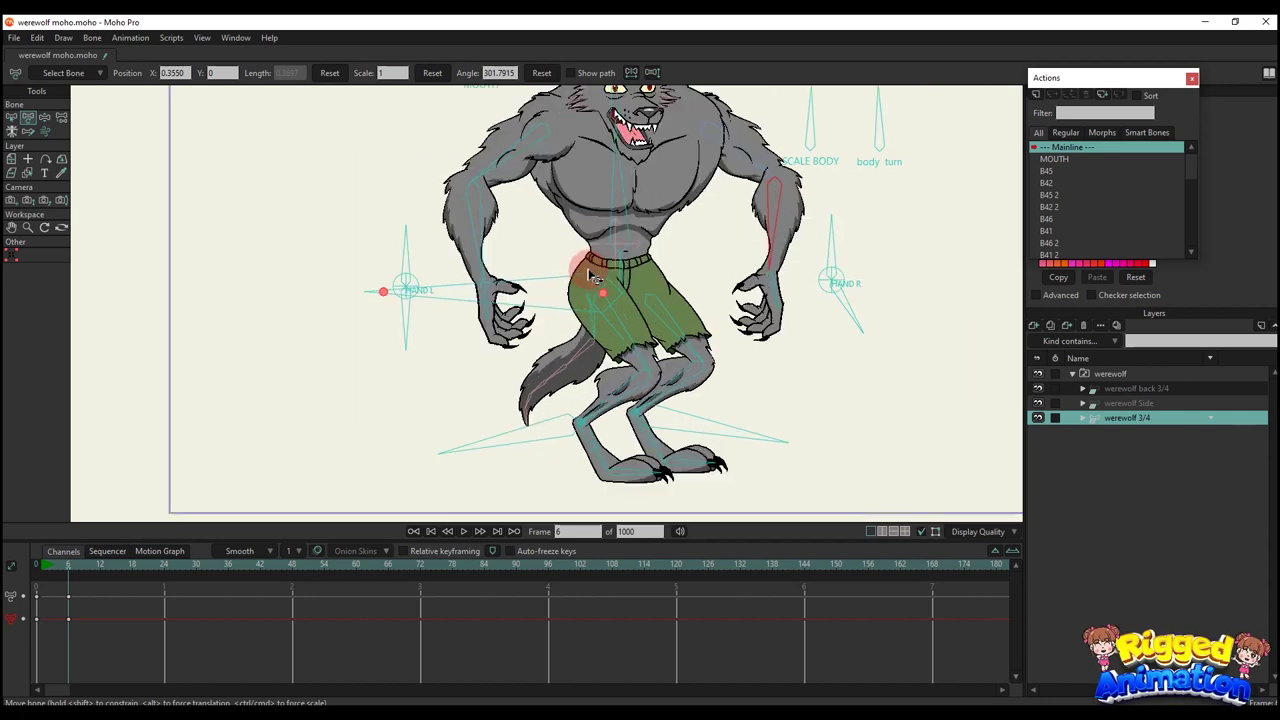
key("z")
mouse_move(583, 297)
left_mouse_down()
mouse_move(566, 258)
mouse_move(571, 290)
left_mouse_up()
key("t")
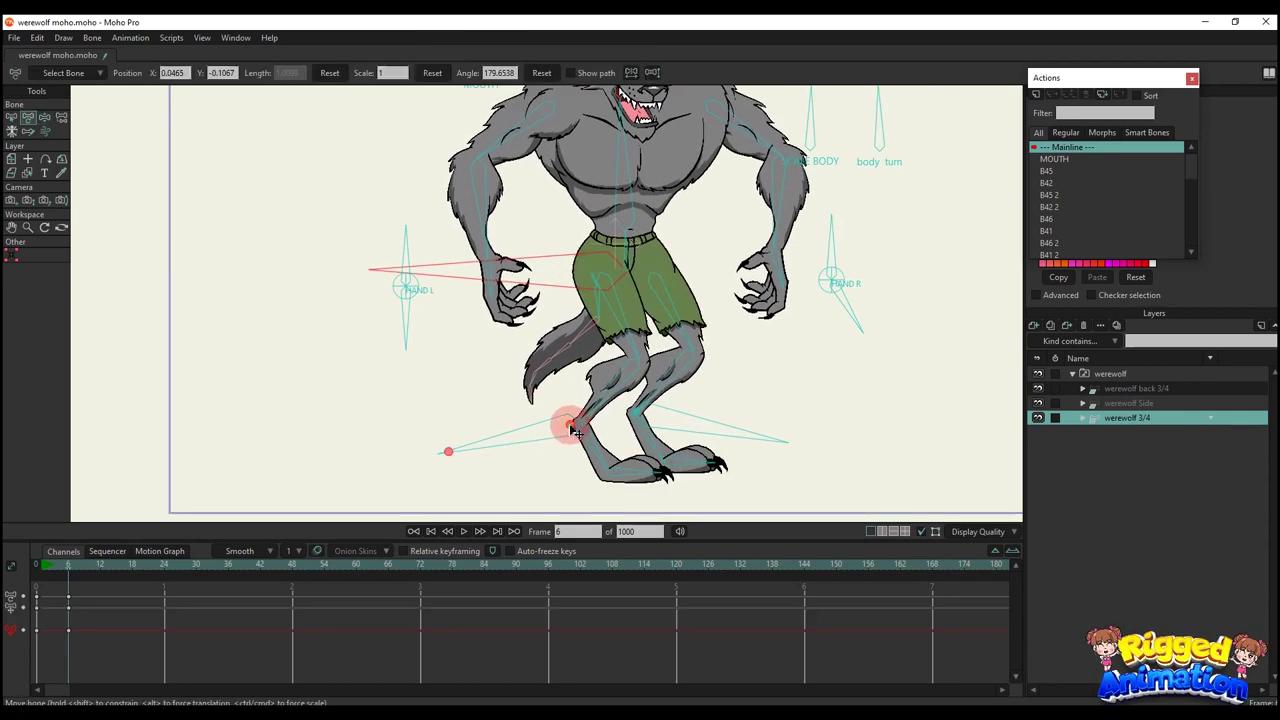
mouse_move(571, 428)
left_mouse_down()
mouse_move(537, 397)
mouse_move(435, 449)
mouse_move(520, 386)
mouse_move(534, 429)
mouse_move(391, 594)
mouse_move(562, 400)
mouse_move(560, 438)
left_mouse_up()
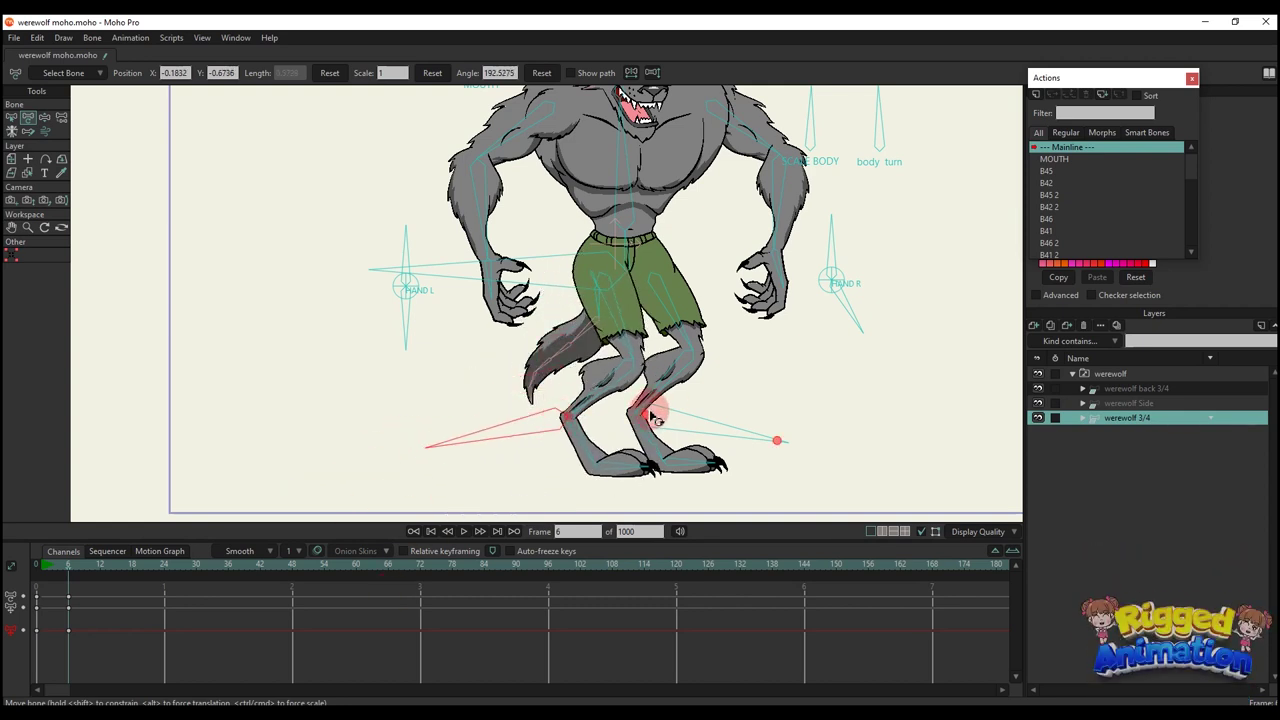
left_click_drag(652, 413, 648, 345)
Move the BONE circle control above the head, tilt the torso bone, and delete all test keyframes
scroll(642, 440, "down", 2)
scroll(641, 266, "up", 1)
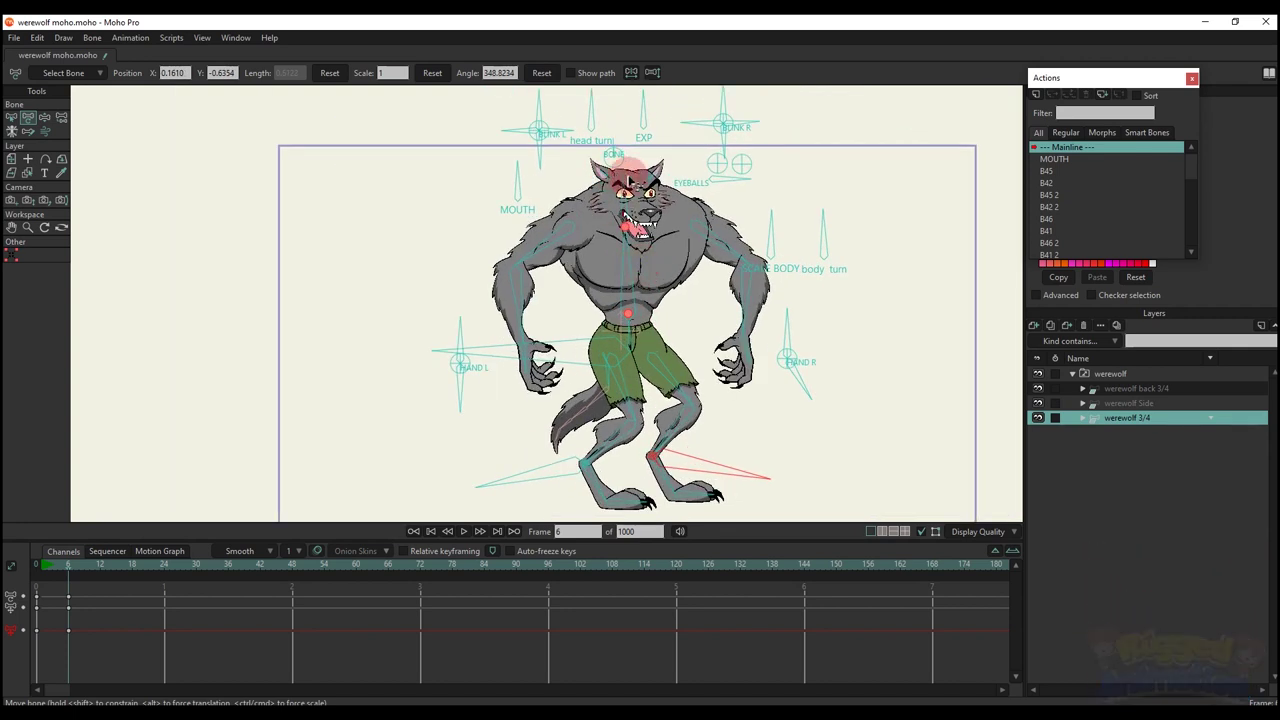
mouse_move(628, 180)
left_mouse_down()
mouse_move(622, 216)
mouse_move(566, 191)
mouse_move(580, 149)
mouse_move(717, 174)
mouse_move(615, 160)
mouse_move(608, 194)
mouse_move(217, 240)
mouse_move(566, 177)
mouse_move(617, 185)
left_mouse_up()
scroll(609, 215, "down", 2)
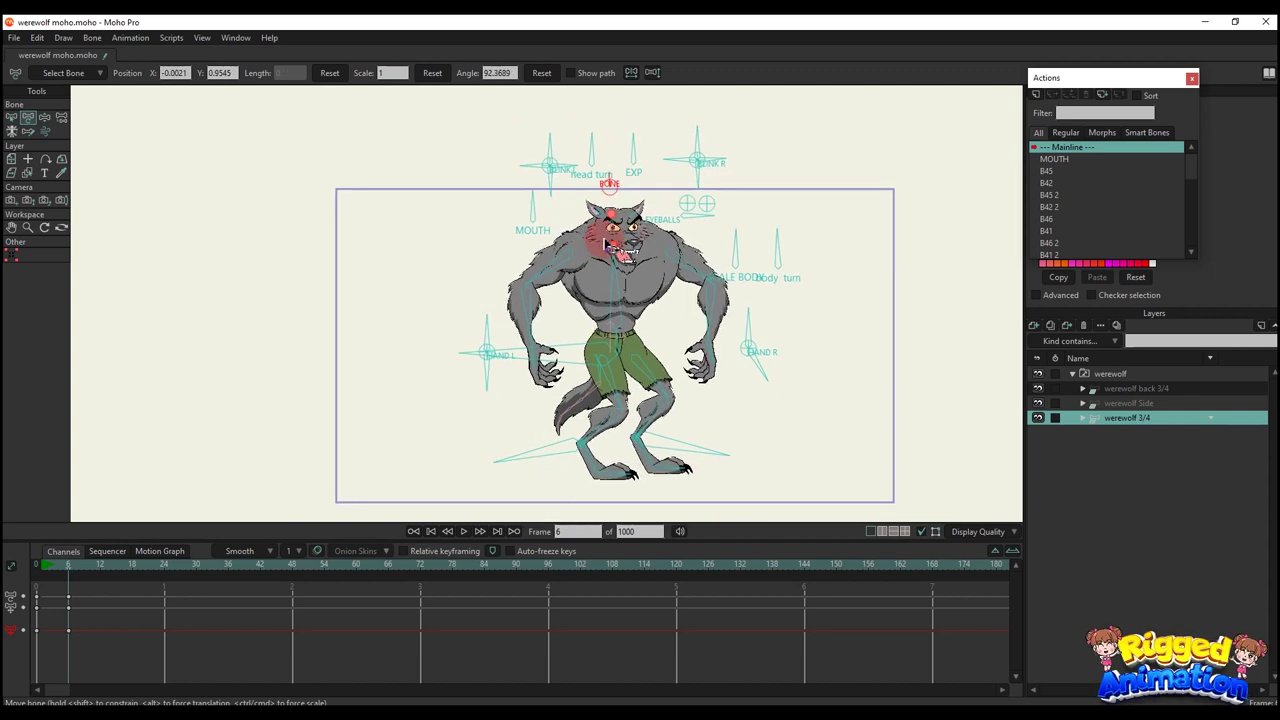
scroll(609, 275, "up", 2)
left_click_drag(611, 289, 622, 254)
left_click_drag(158, 632, 40, 536)
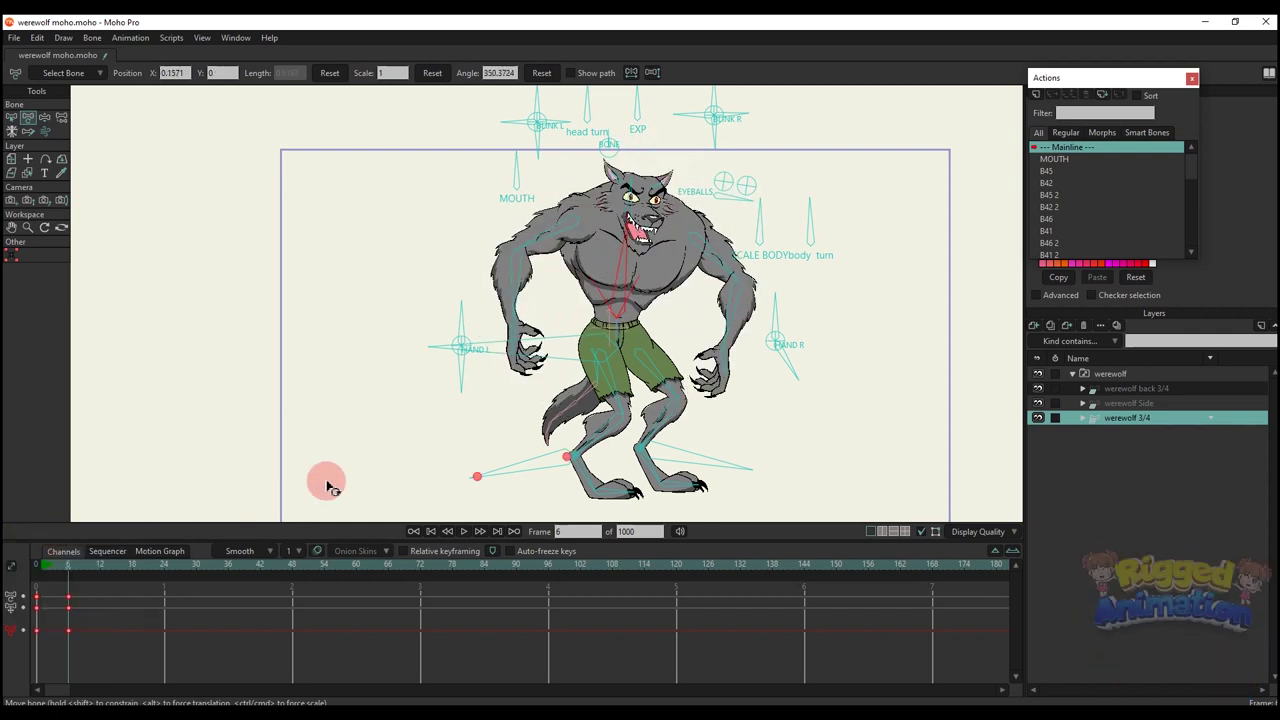
key("Delete")
Shift the werewolf's hips sideways at frame 6 using the Manipulate Bones tool
scroll(586, 389, "down", 2)
left_click_drag(586, 376, 548, 380)
scroll(583, 343, "up", 2)
key("z")
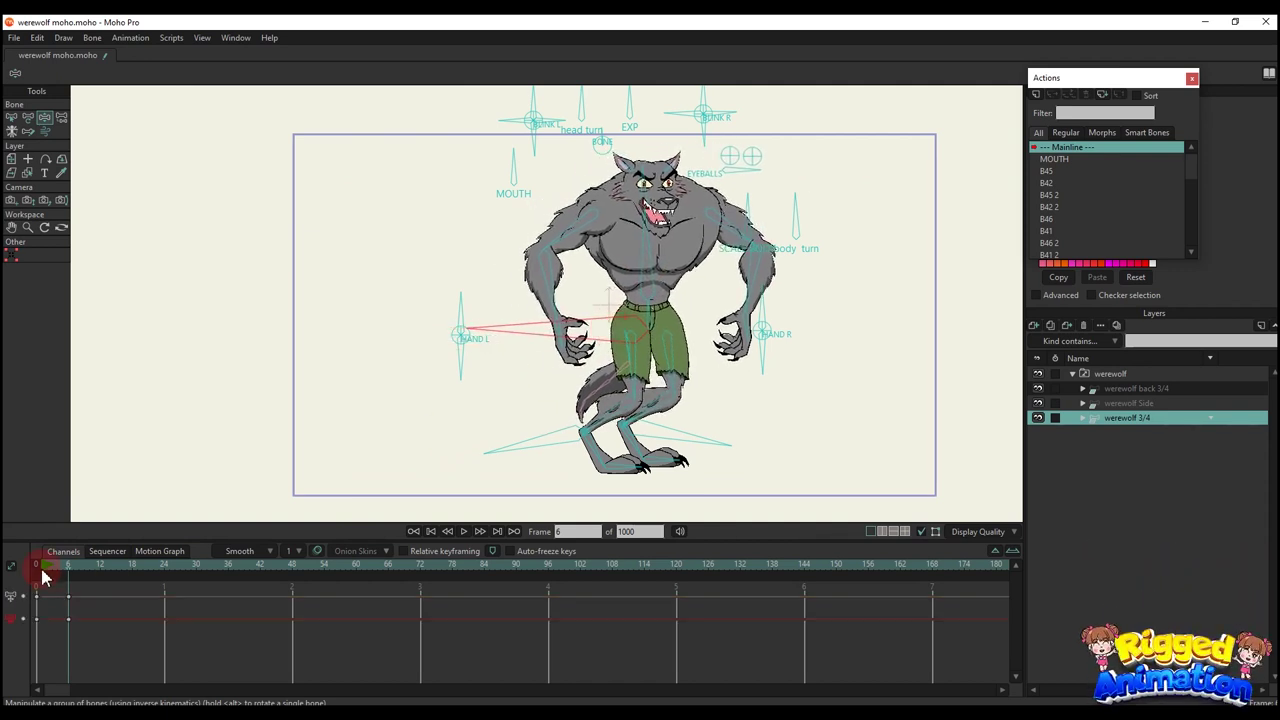
Insert the WALK action as a reference at the start of the timeline and play the walk cycle
left_click(41, 569)
key("space")
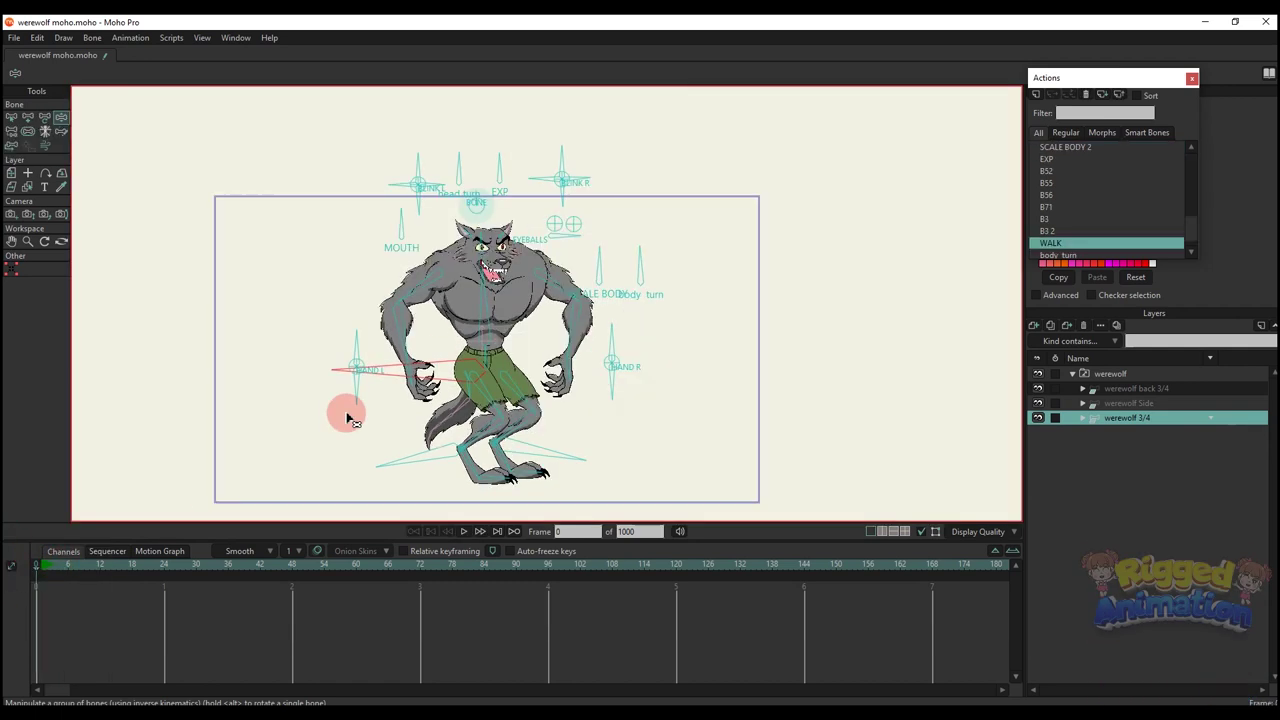
left_click(41, 566)
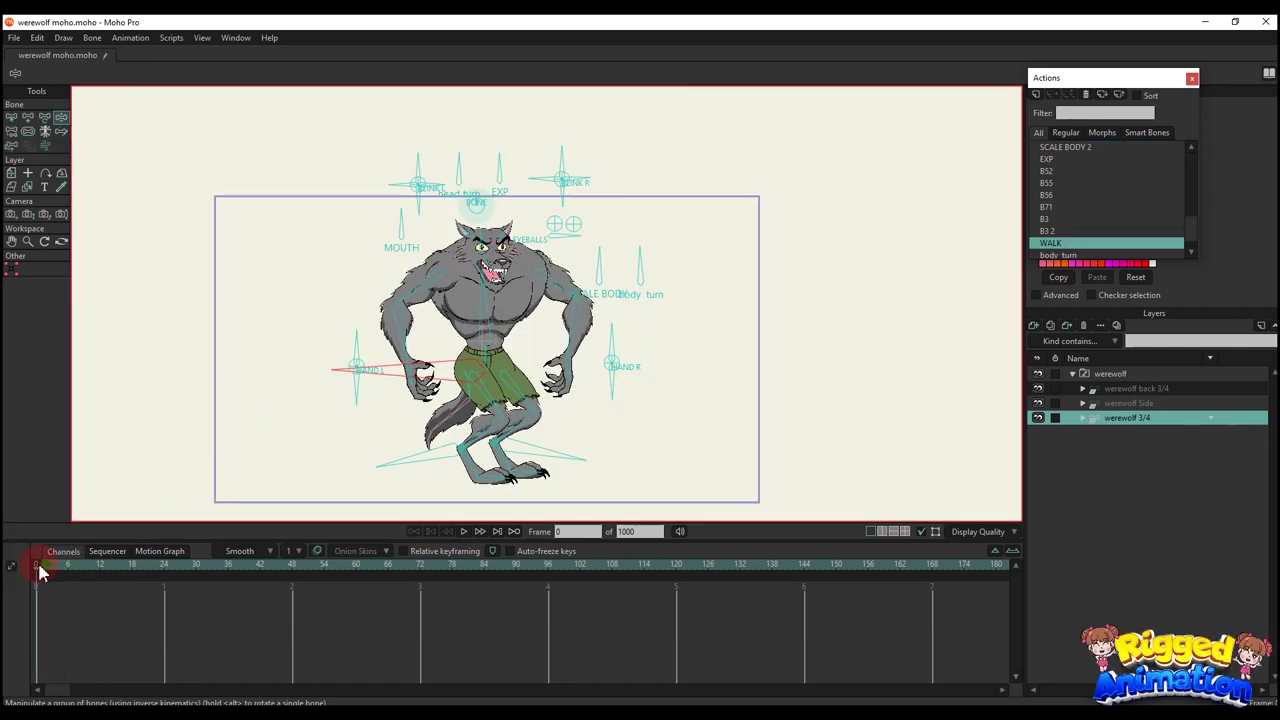
key("t")
scroll(1051, 234, "down", 2)
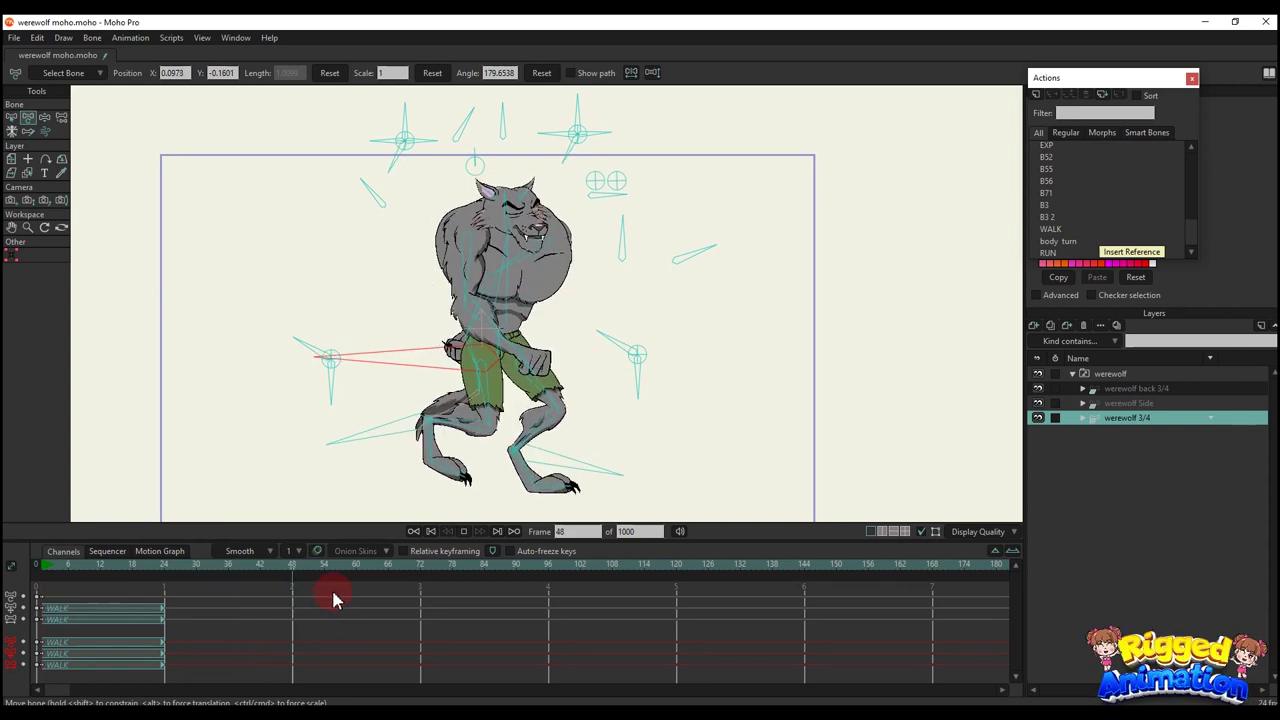
key("space")
Insert the RUN action at frame 72 and play the run cycle
left_click(421, 566)
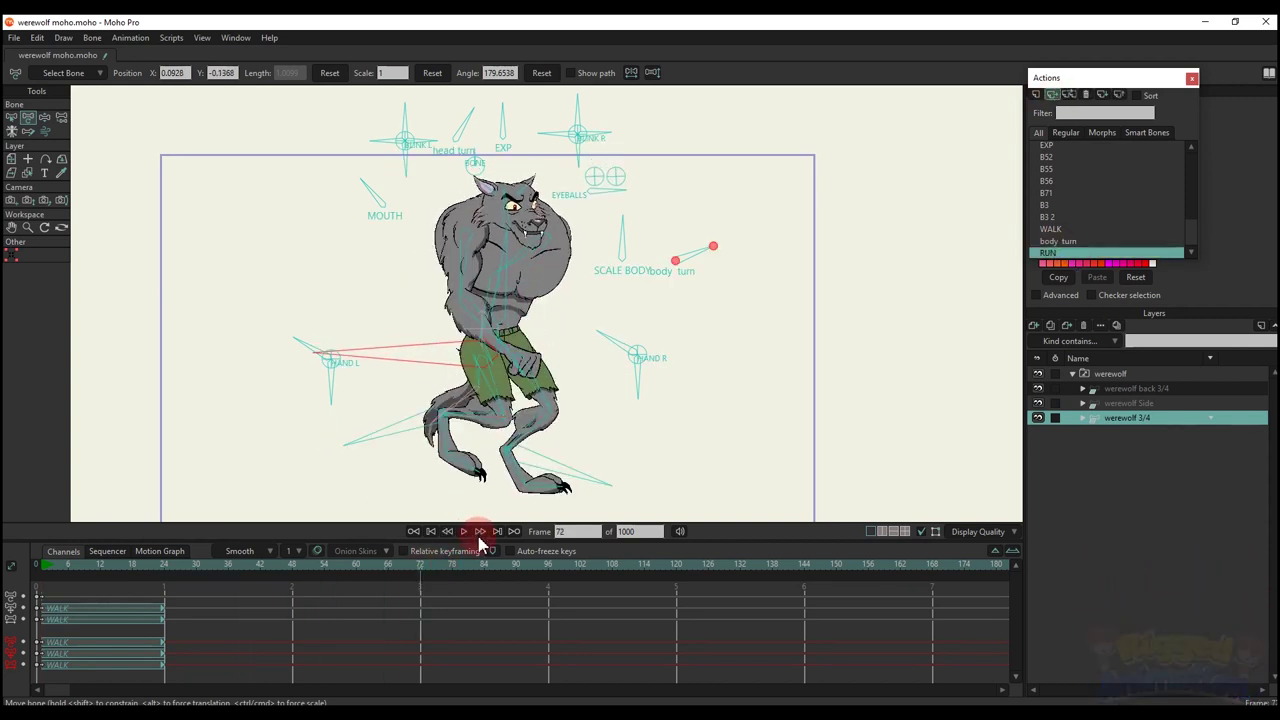
key("space")
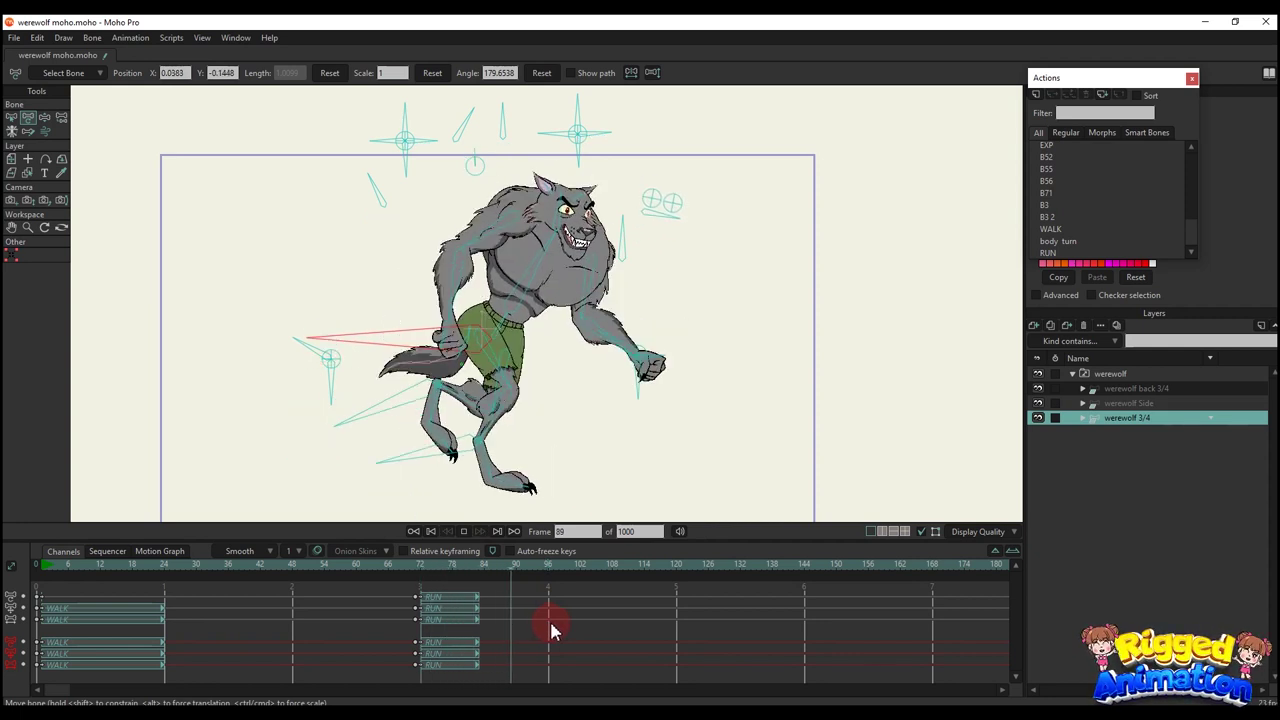
key("space")
Switch to the werewolf Side layer at frame 144 and try its MOUTH and EYEBALLS bones
left_click(803, 566)
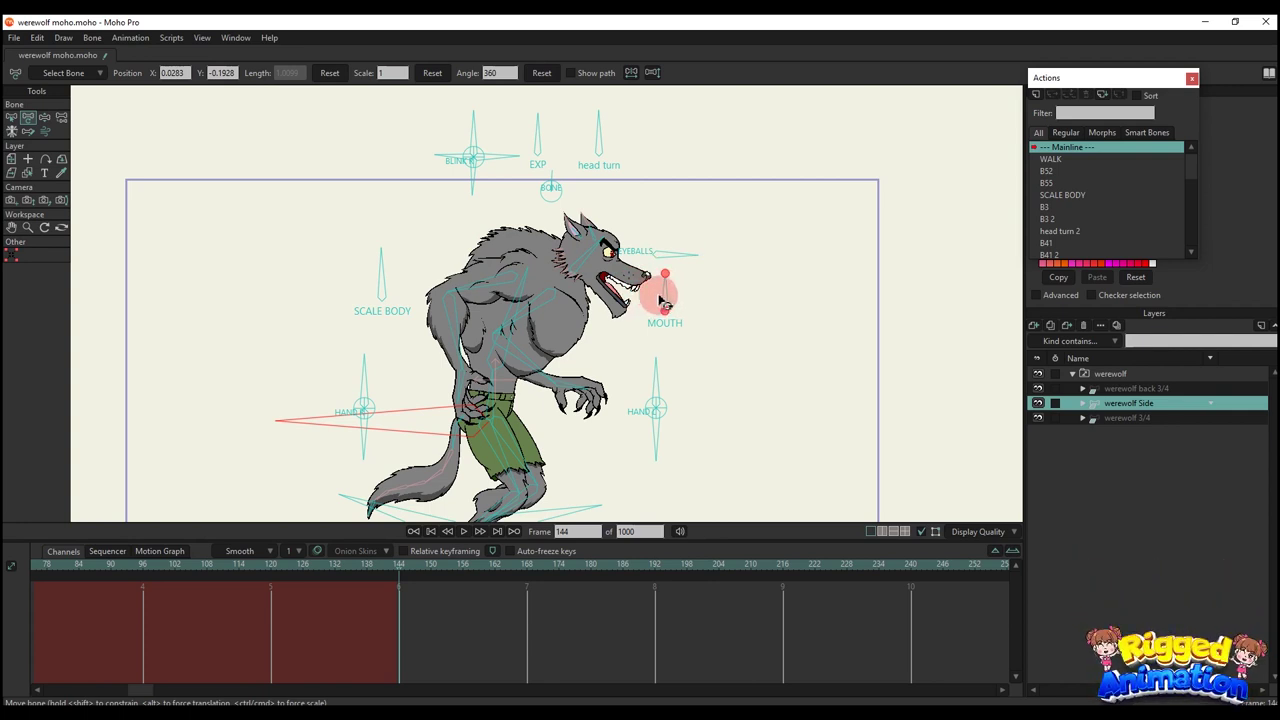
scroll(662, 302, "up", 3)
mouse_move(674, 289)
left_mouse_down()
mouse_move(694, 297)
mouse_move(675, 278)
left_mouse_up()
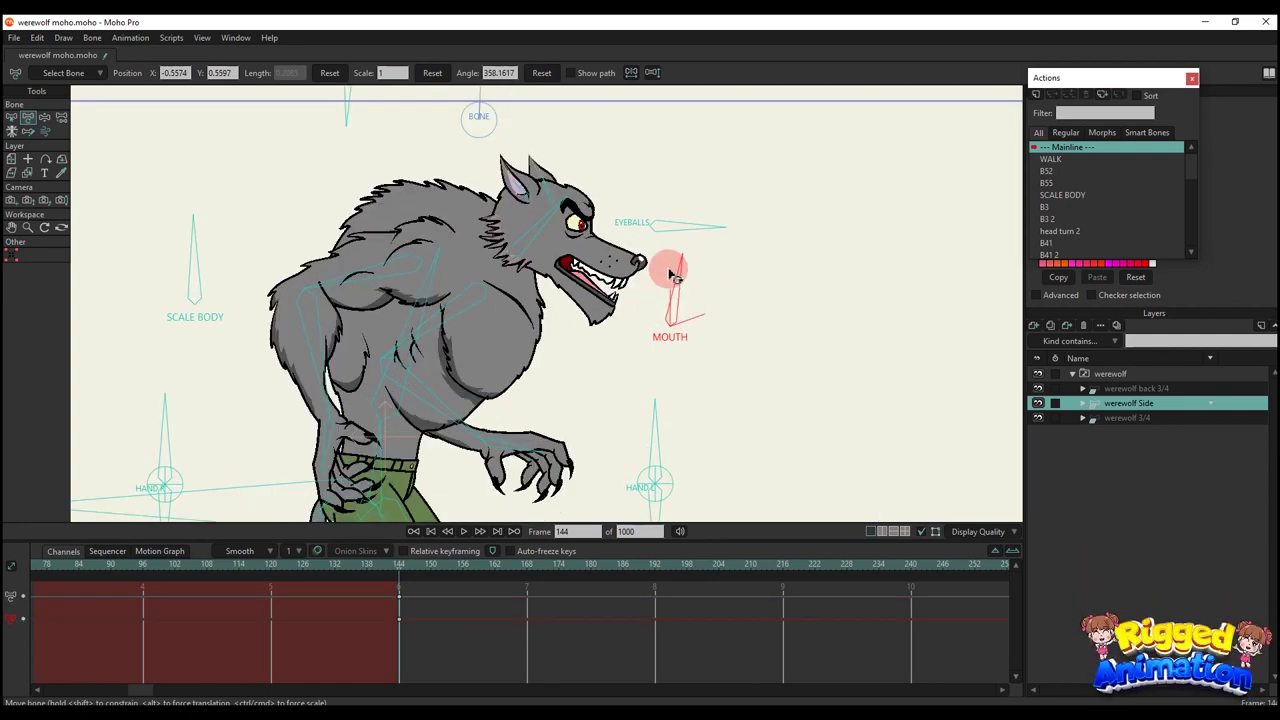
scroll(675, 272, "down", 3)
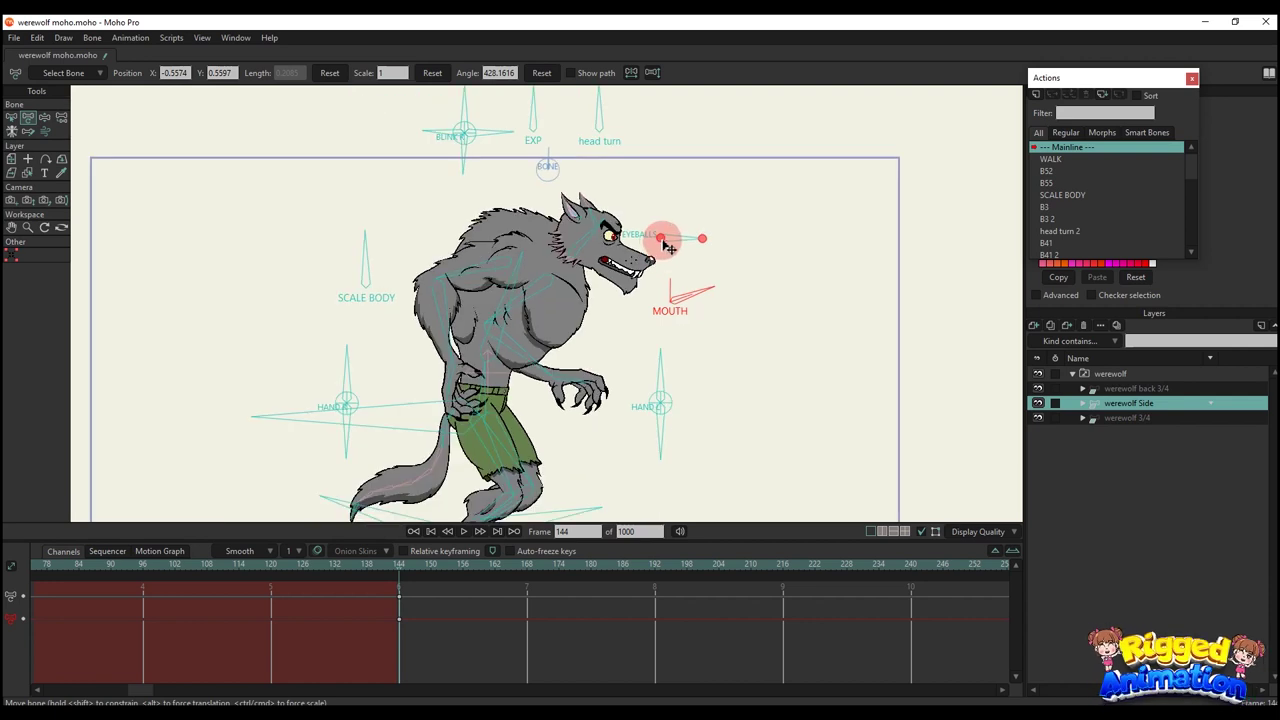
left_click(665, 245)
scroll(665, 245, "up", 3)
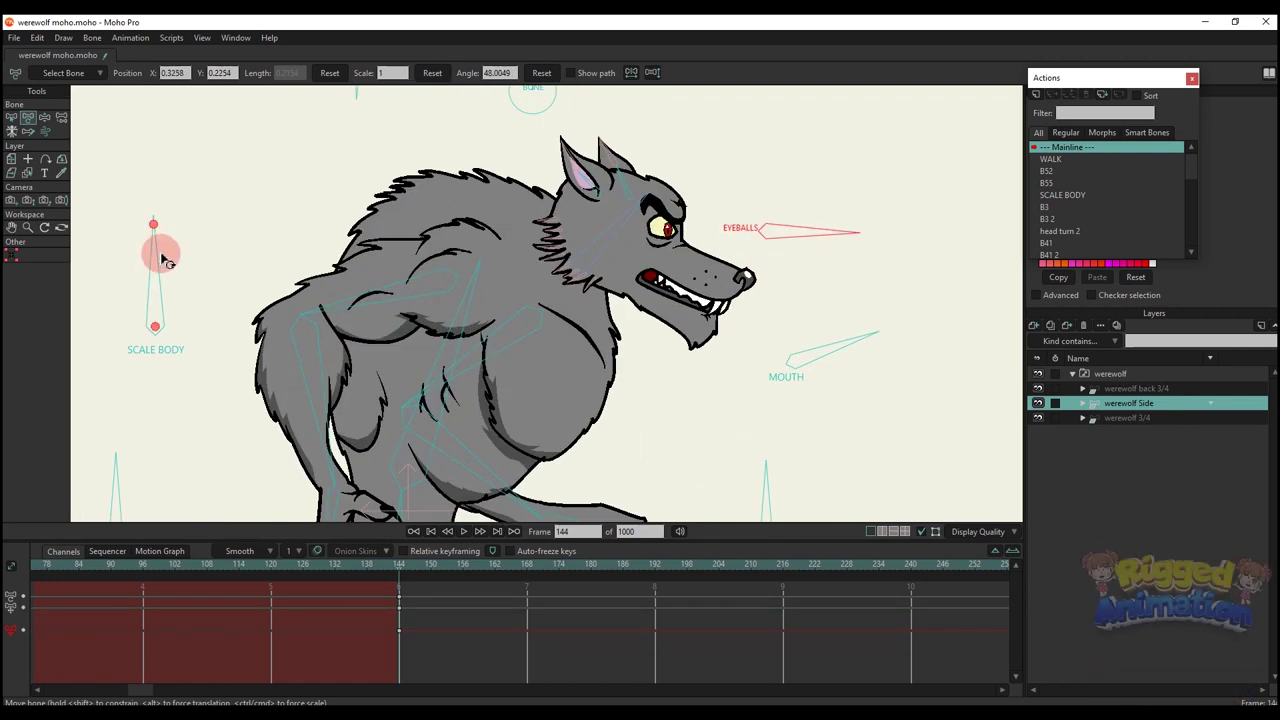
Rotate the side view's SCALE BODY bone and delete the test keyframes at frame 144
scroll(161, 256, "down", 3)
left_click_drag(161, 266, 339, 252)
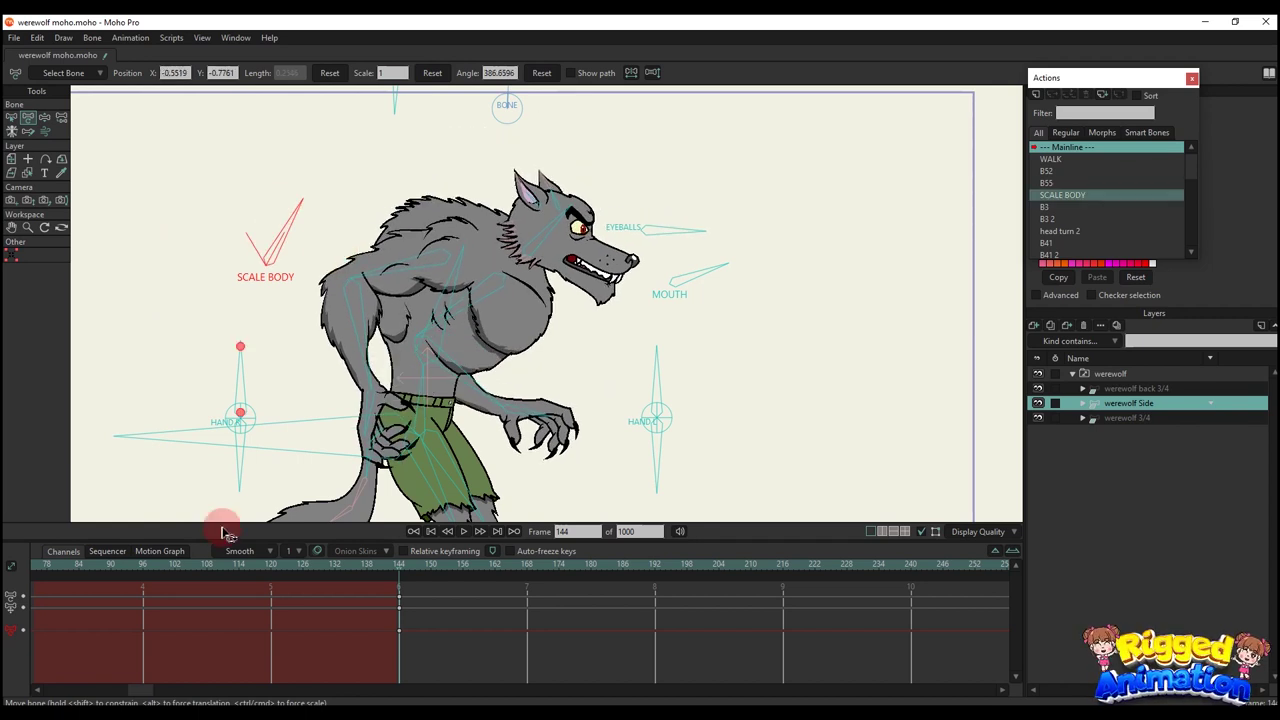
left_click_drag(444, 645, 375, 576)
key("Delete")
Rotate the side view's upper BLINK bone at frame 144 to close the eye and delete its test keyframes
scroll(480, 350, "down", 2)
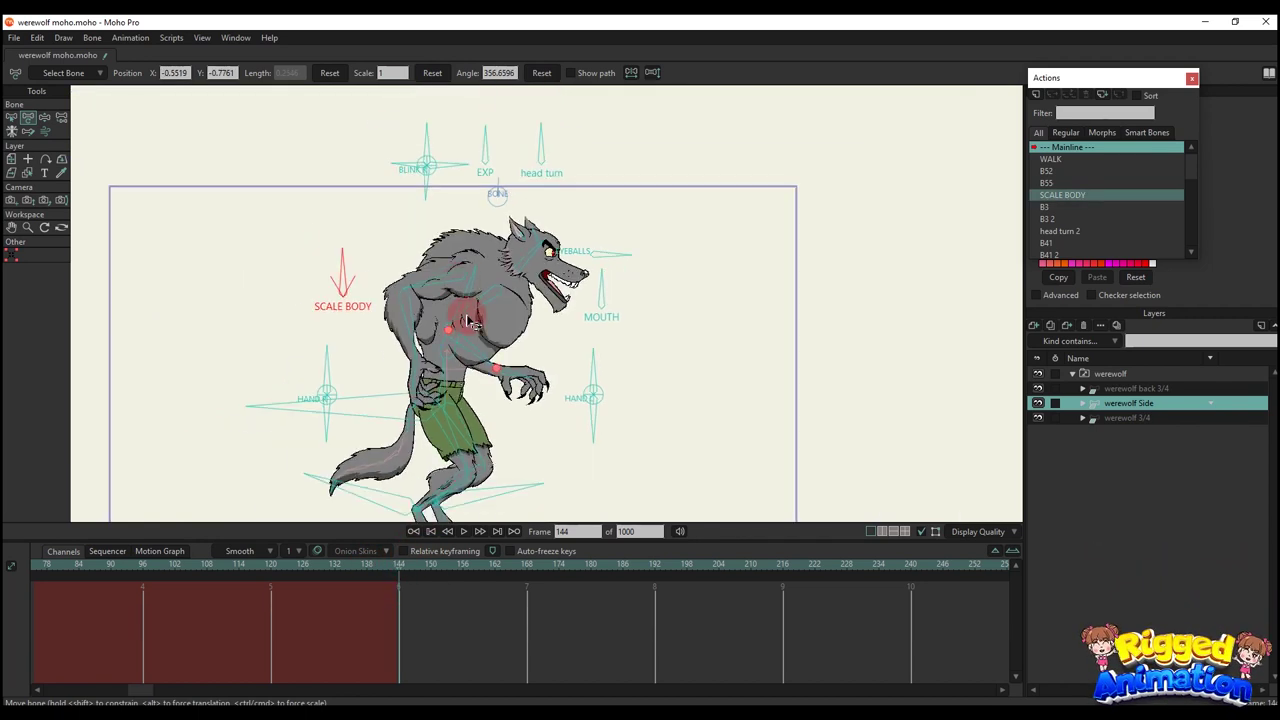
left_click_drag(424, 200, 426, 220)
scroll(430, 217, "up", 3)
left_click_drag(425, 152, 398, 185)
left_click_drag(463, 636, 286, 543)
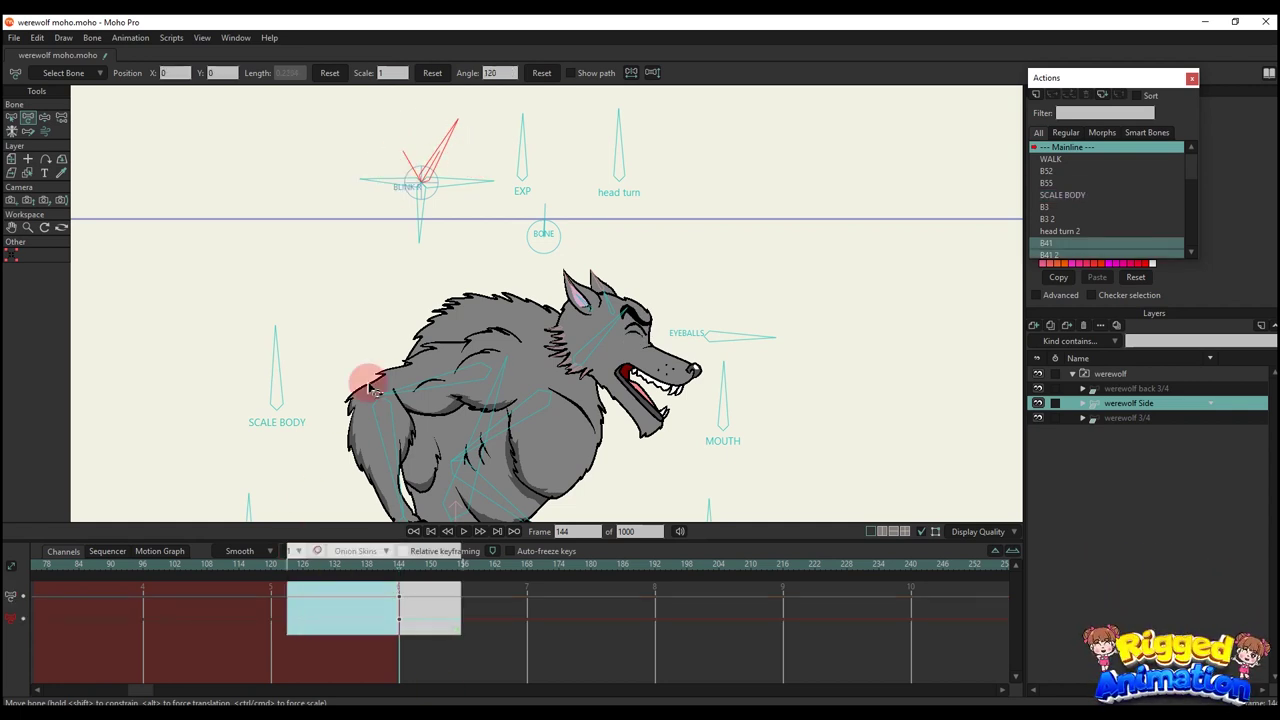
key("Delete")
Rotate the remaining BLINK bones one at a time at frame 144, deleting the test keyframes after each
left_click_drag(404, 255, 405, 152)
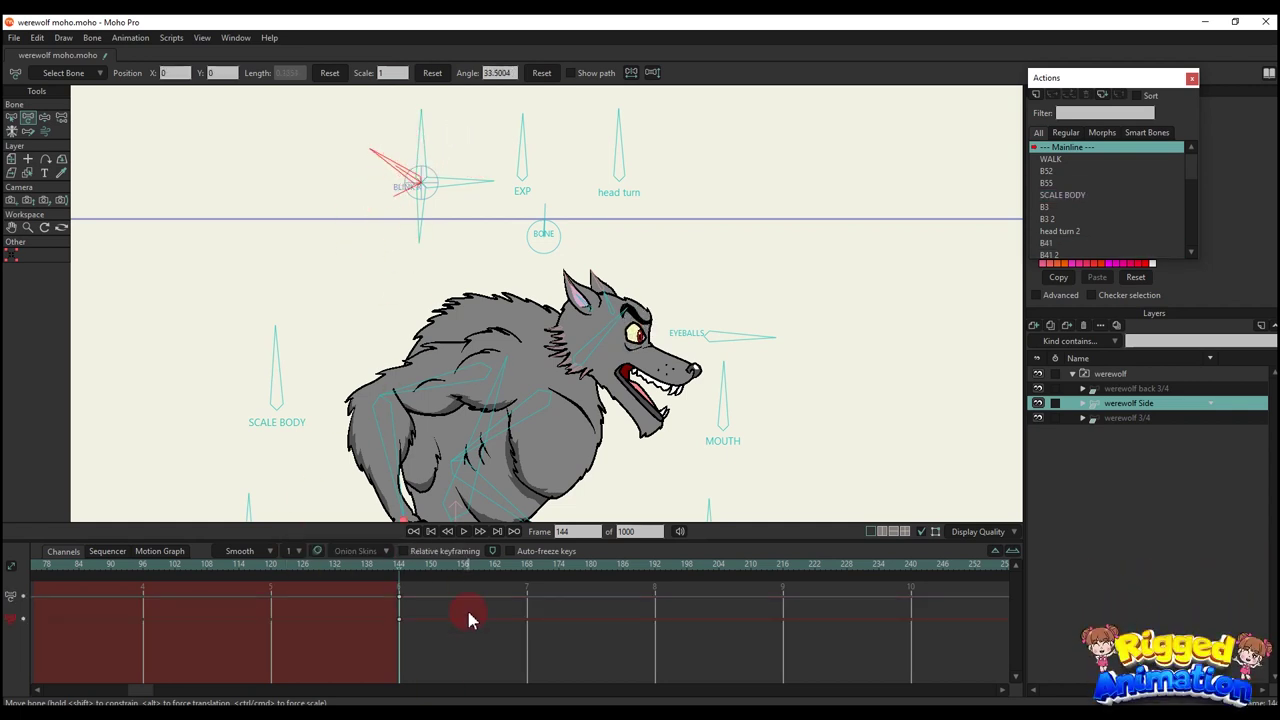
left_click_drag(469, 630, 349, 546)
key("Delete")
left_click(455, 180)
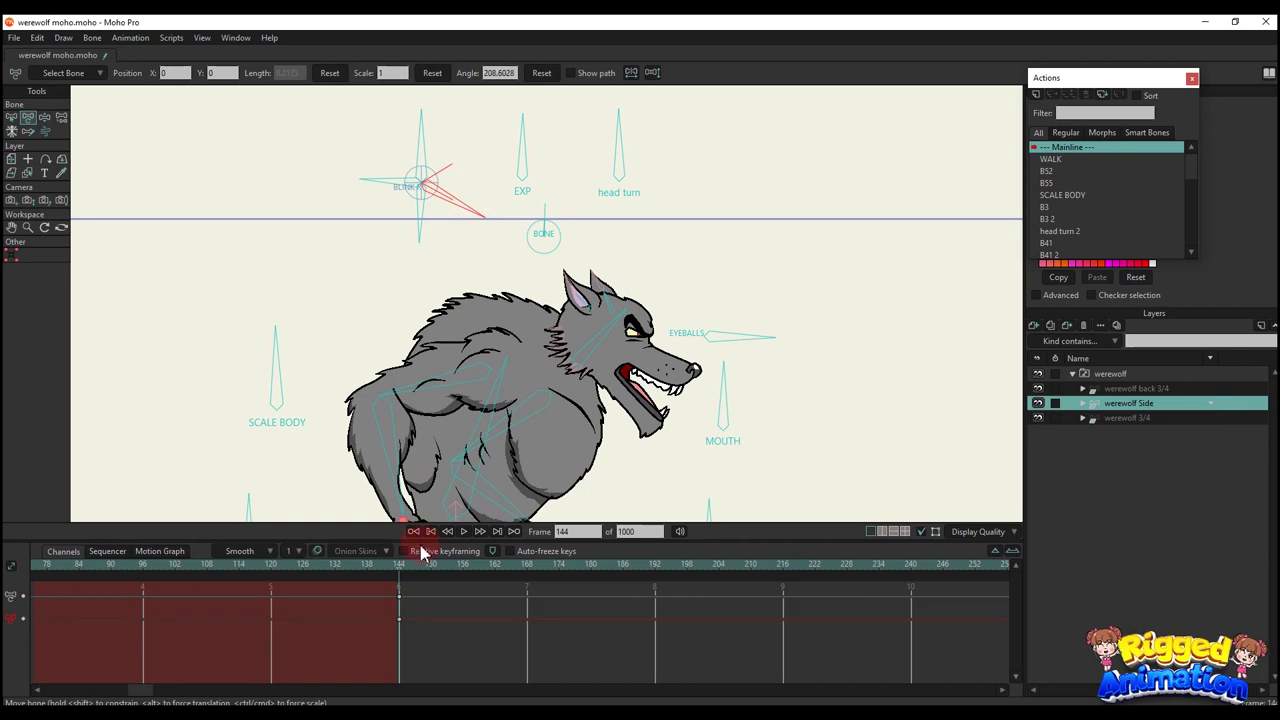
left_click_drag(439, 635, 338, 543)
key("Delete")
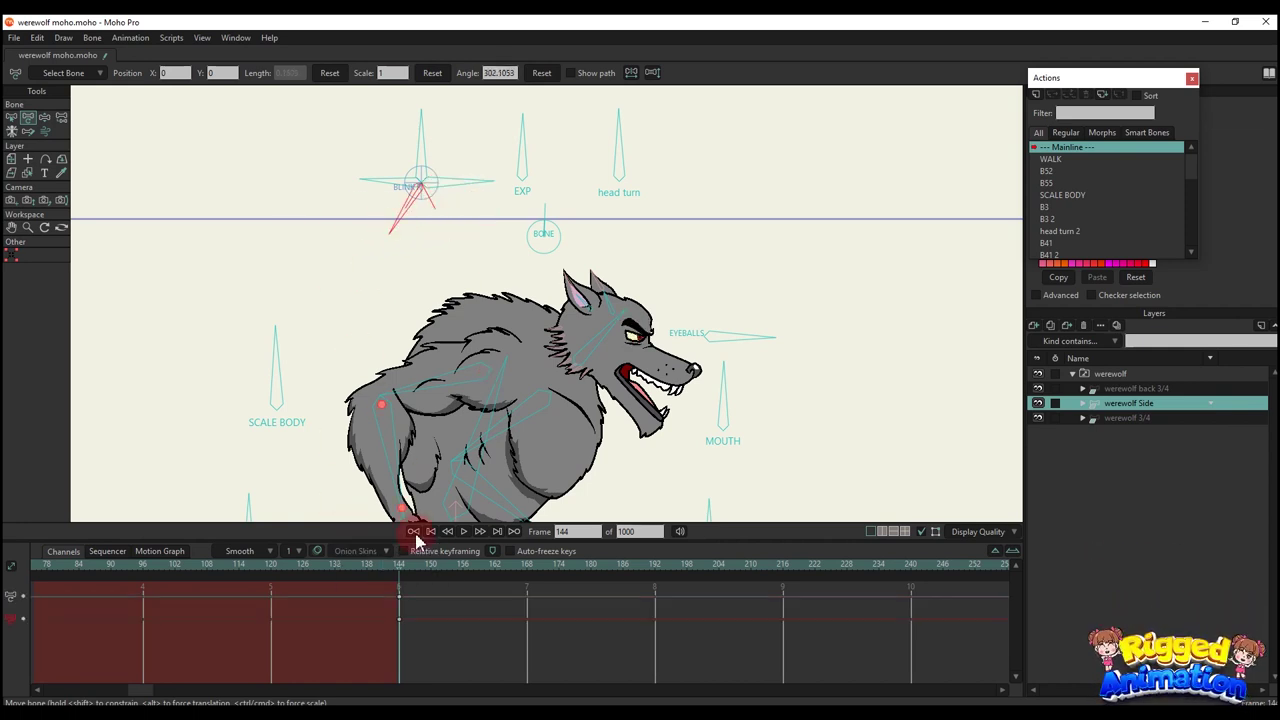
left_click_drag(444, 626, 334, 466)
key("Delete")
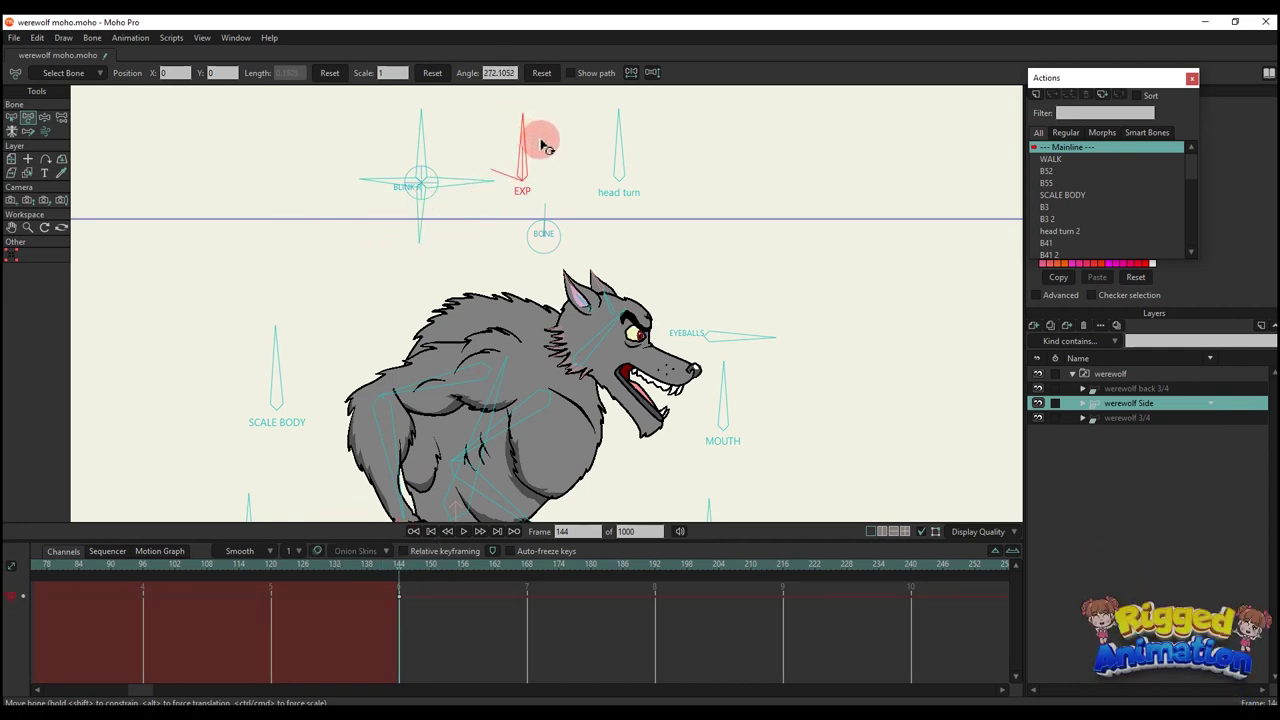
Rotate the EXP bone through different eye expressions between frames 144 and 190 and delete the test keyframes
mouse_move(519, 146)
left_mouse_down()
mouse_move(597, 196)
mouse_move(520, 170)
left_mouse_up()
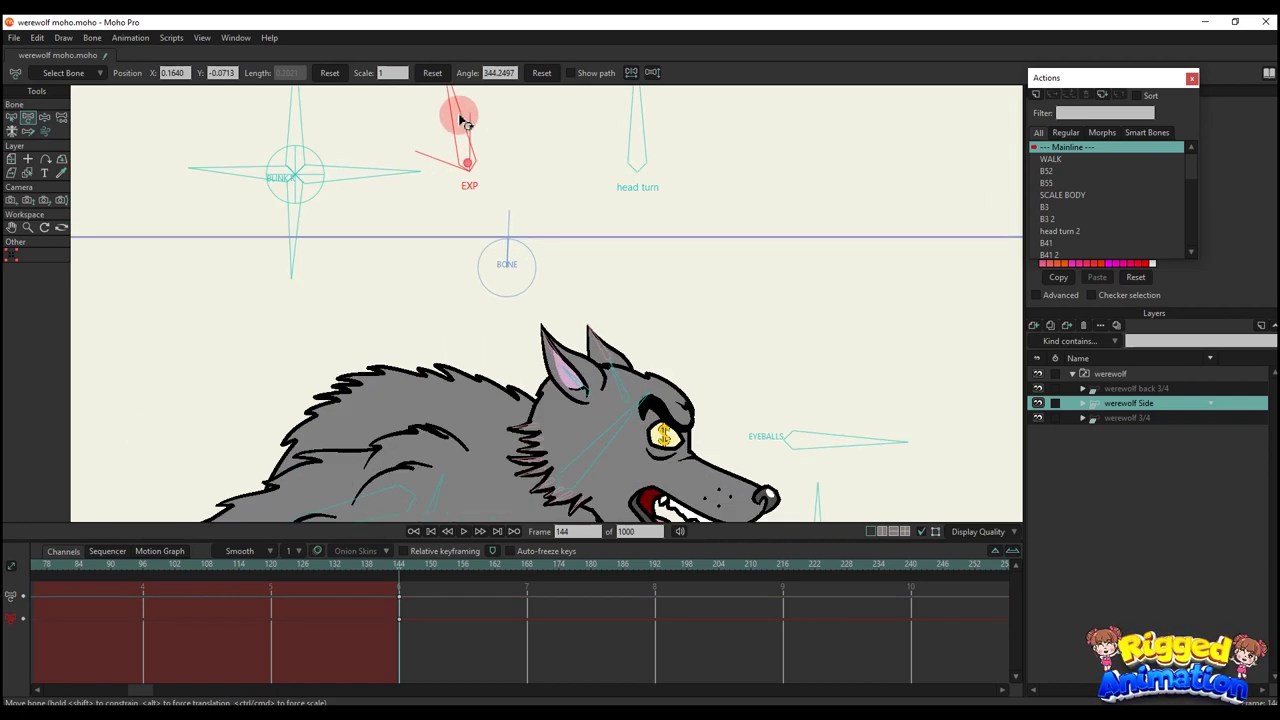
key("space")
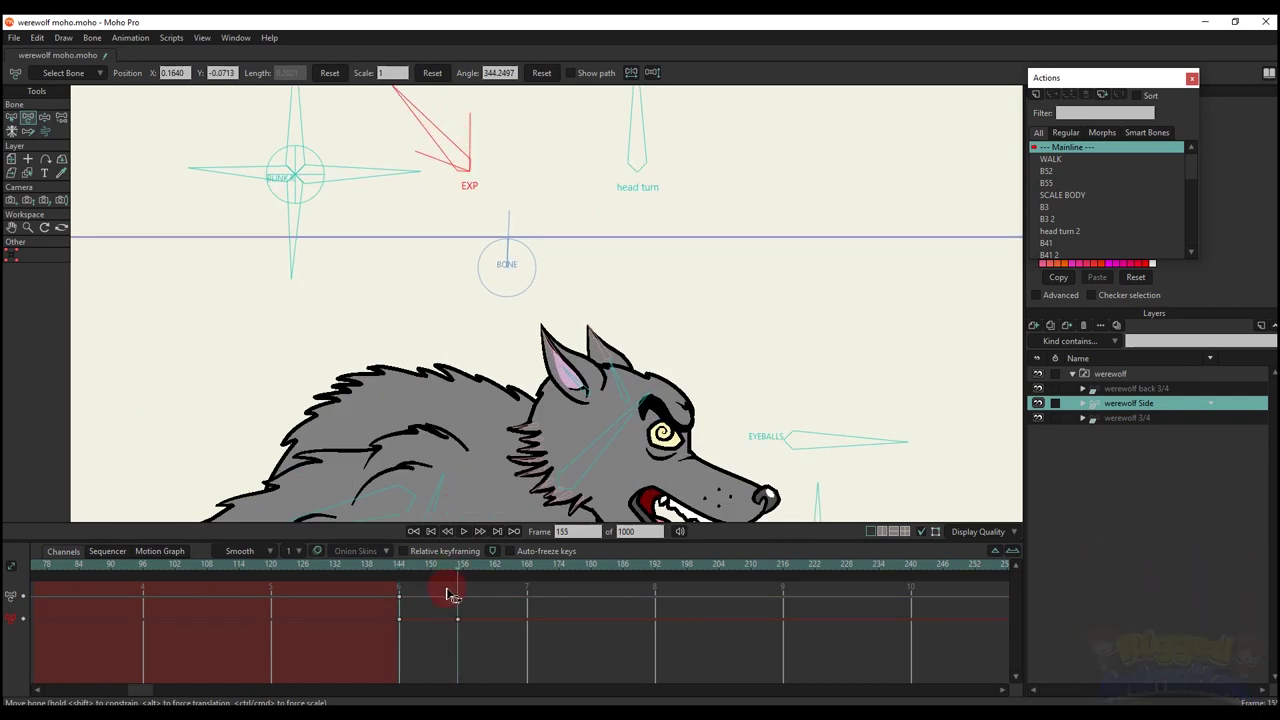
key("space")
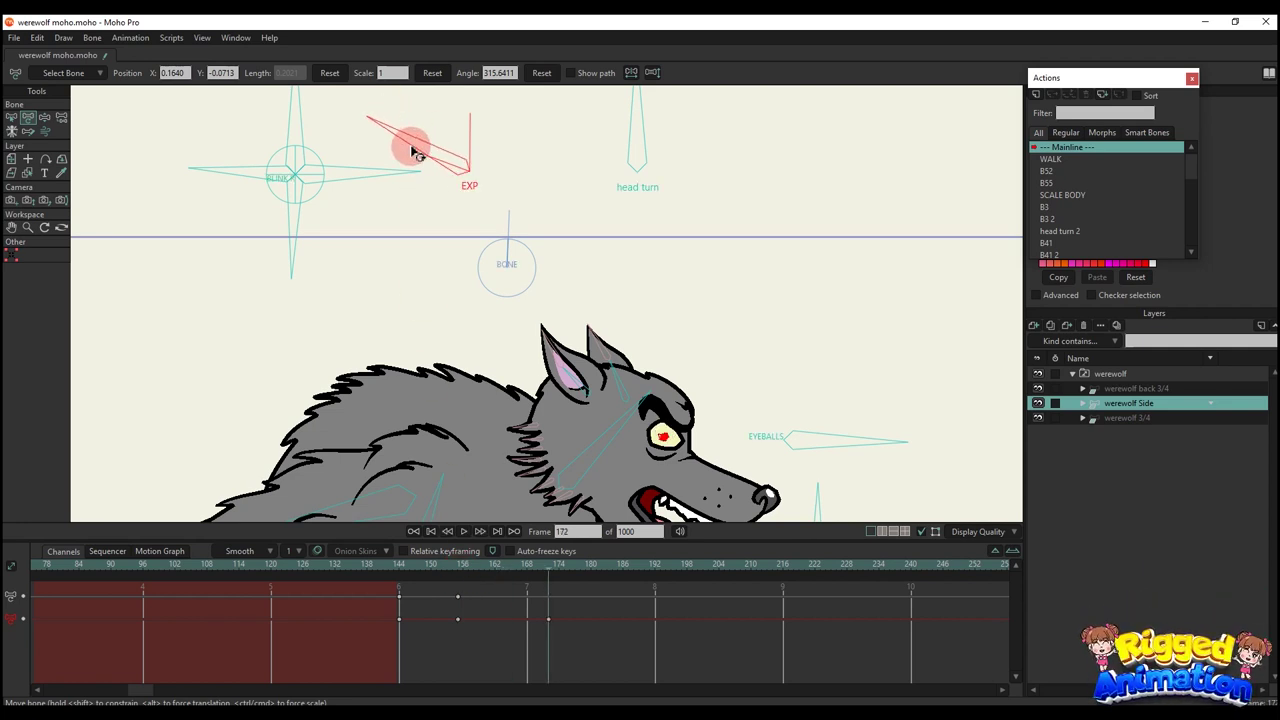
left_click_drag(416, 136, 420, 175)
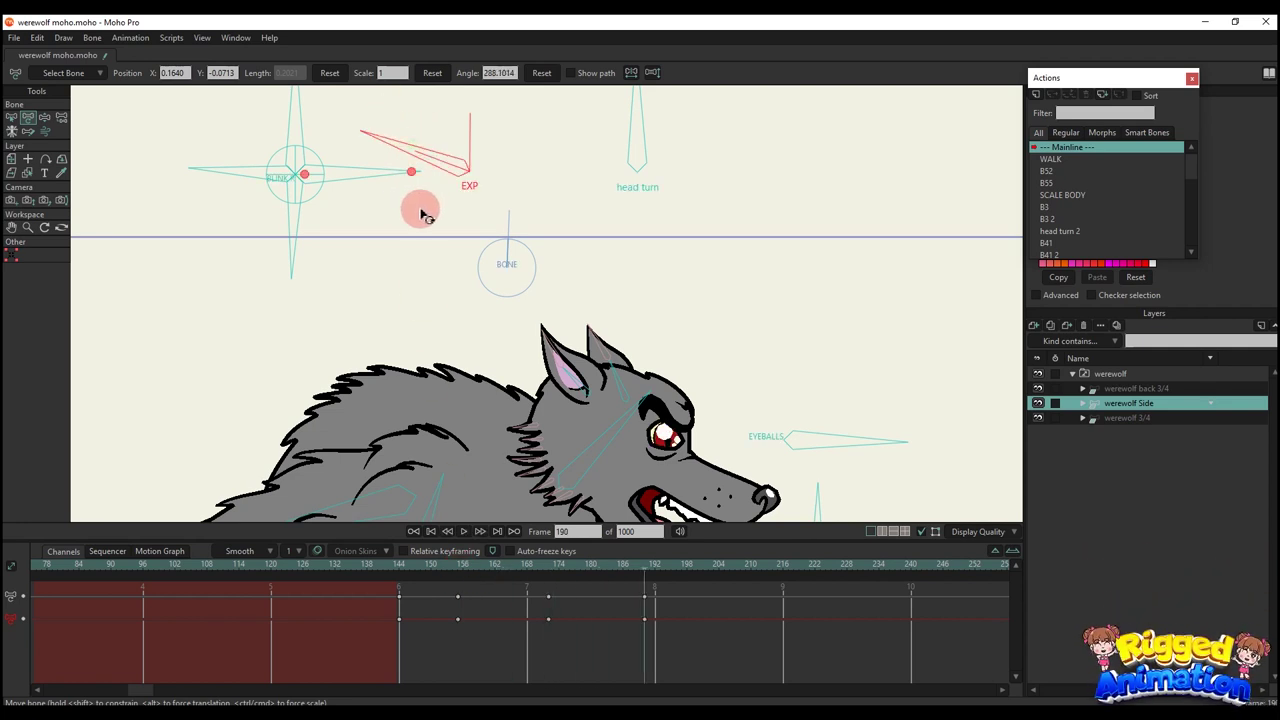
key("space")
left_click_drag(741, 628, 352, 556)
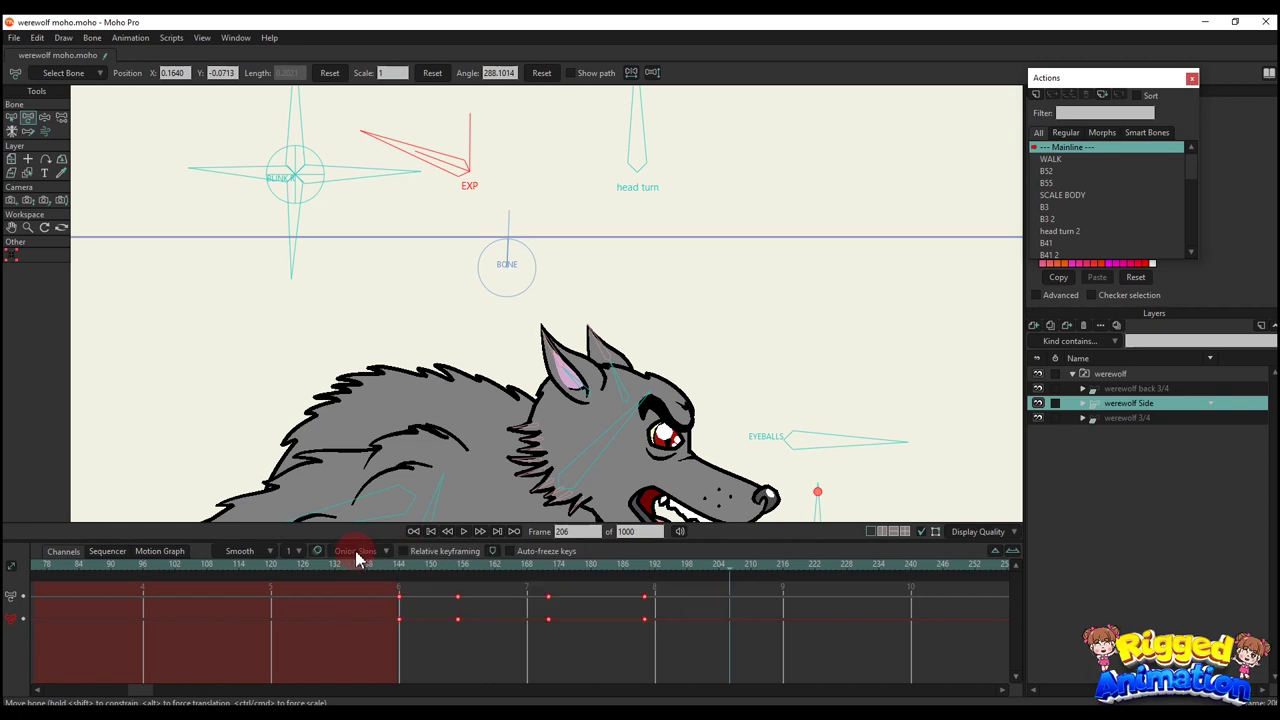
key("Delete")
Try the side view's head turn bone at frame 144
scroll(539, 263, "down", 4)
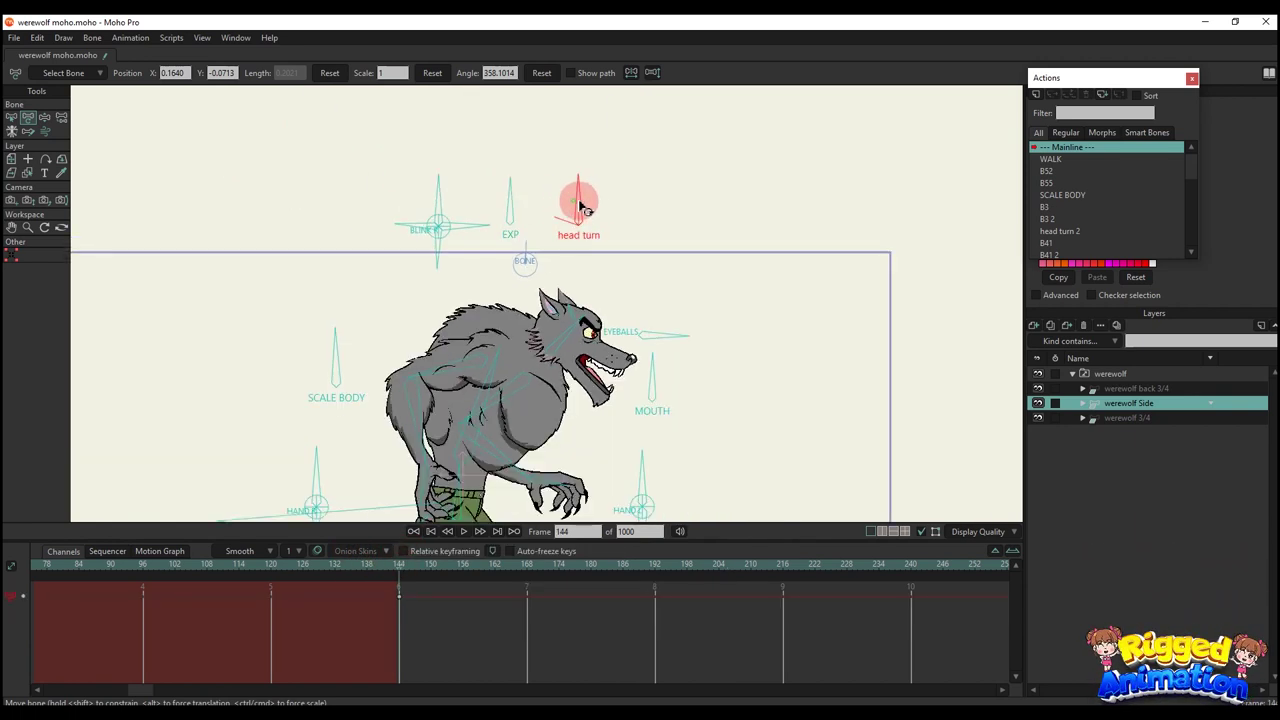
mouse_move(579, 205)
left_mouse_down()
mouse_move(546, 209)
mouse_move(546, 229)
mouse_move(583, 206)
left_mouse_up()
scroll(582, 290, "down", 2)
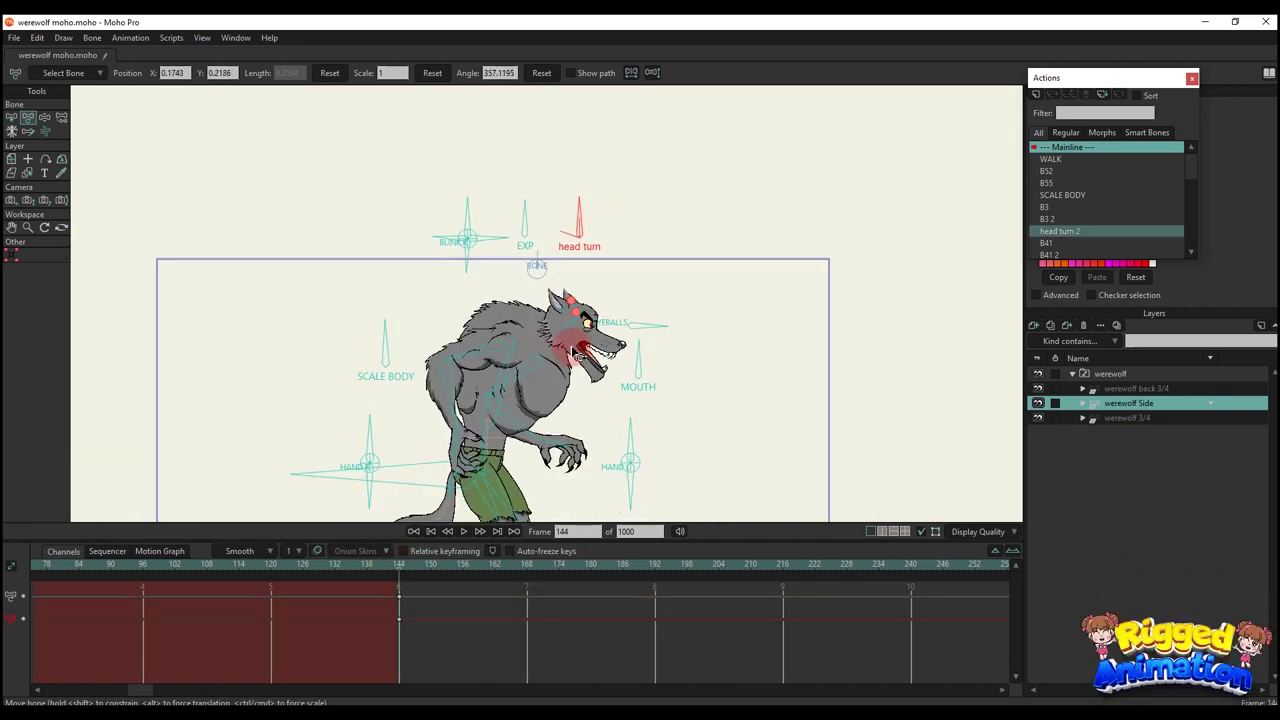
left_click_drag(468, 425, 498, 320)
Rotate the HAND control bones on both sides at frame 144 to close the werewolf's hands into fists
scroll(462, 355, "up", 2)
scroll(457, 349, "down", 2)
scroll(545, 308, "up", 4)
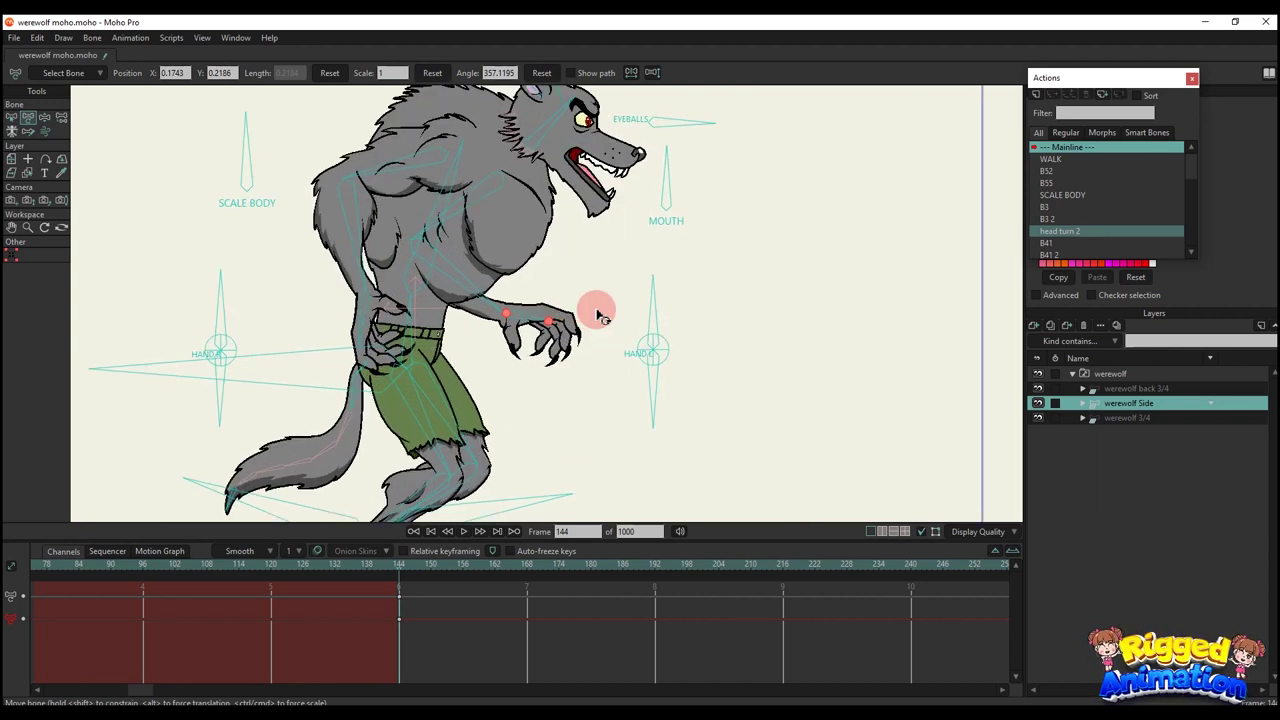
scroll(600, 316, "down", 3)
scroll(358, 303, "up", 2)
left_click(352, 298)
left_click_drag(358, 310, 400, 345)
left_click(770, 308)
left_click_drag(733, 313, 791, 403)
left_click(343, 378)
Swing the forearm behind the body and delete the test keyframes at frame 144
left_click_drag(410, 250, 345, 390)
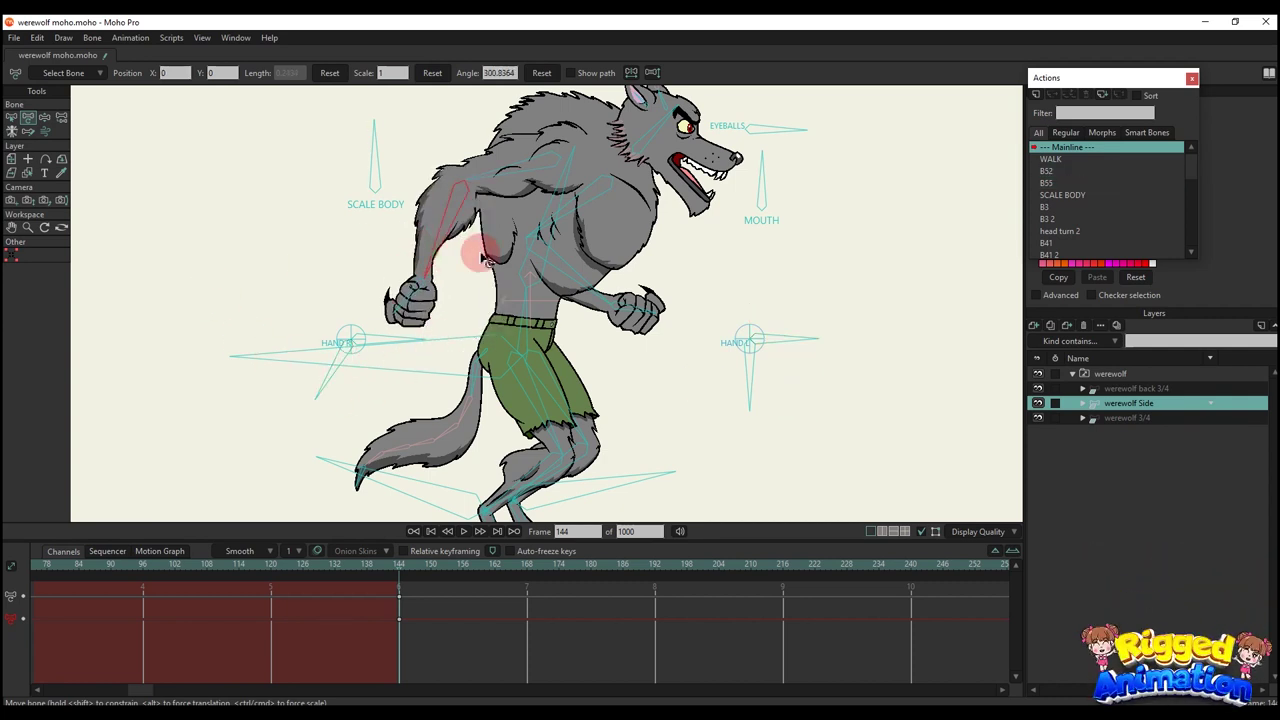
left_click_drag(482, 258, 462, 284)
left_click_drag(481, 622, 361, 562)
key("Delete")
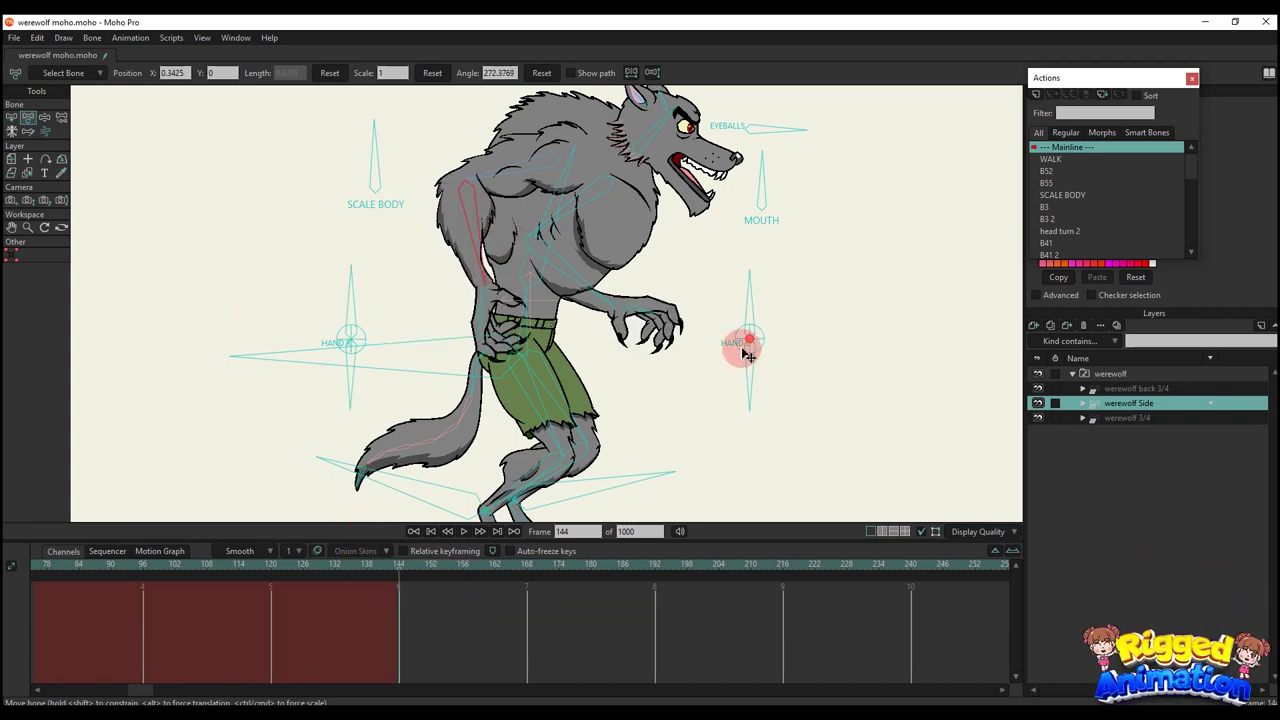
Try several poses of the forward arm and its HAND bone at frame 144 and delete the test keyframes
left_click_drag(573, 231, 713, 282)
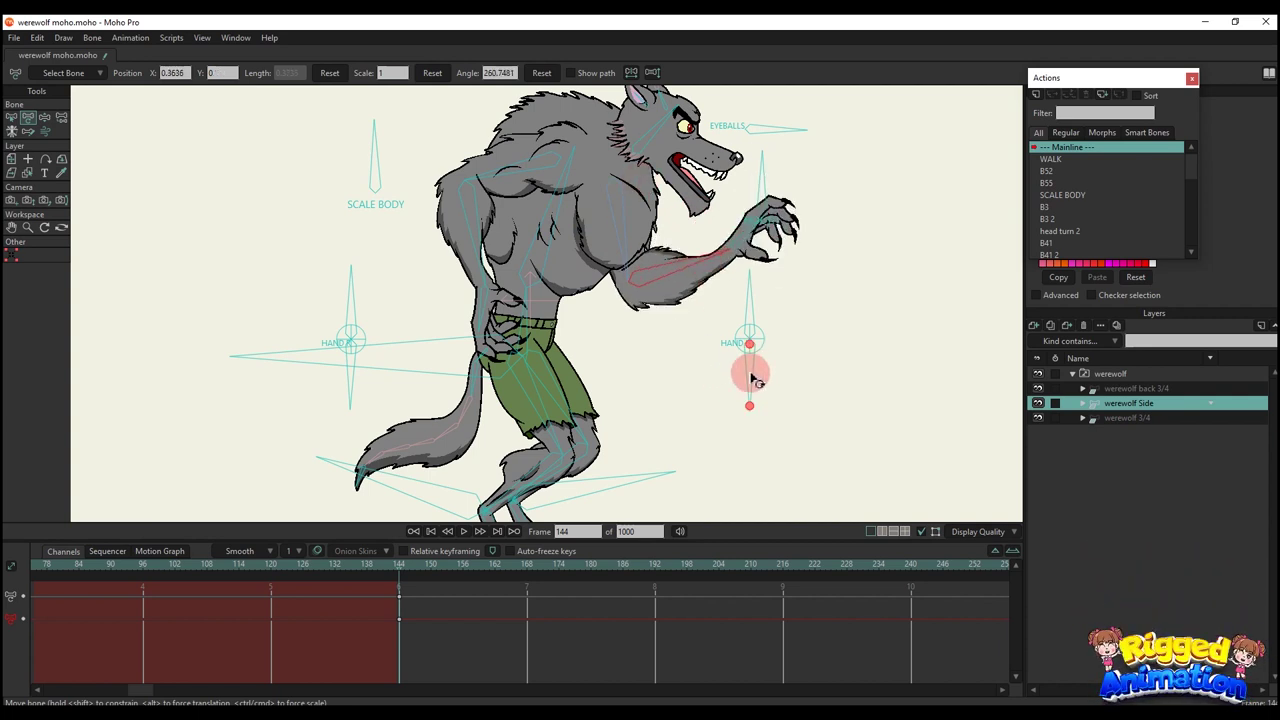
left_click_drag(686, 309, 650, 311)
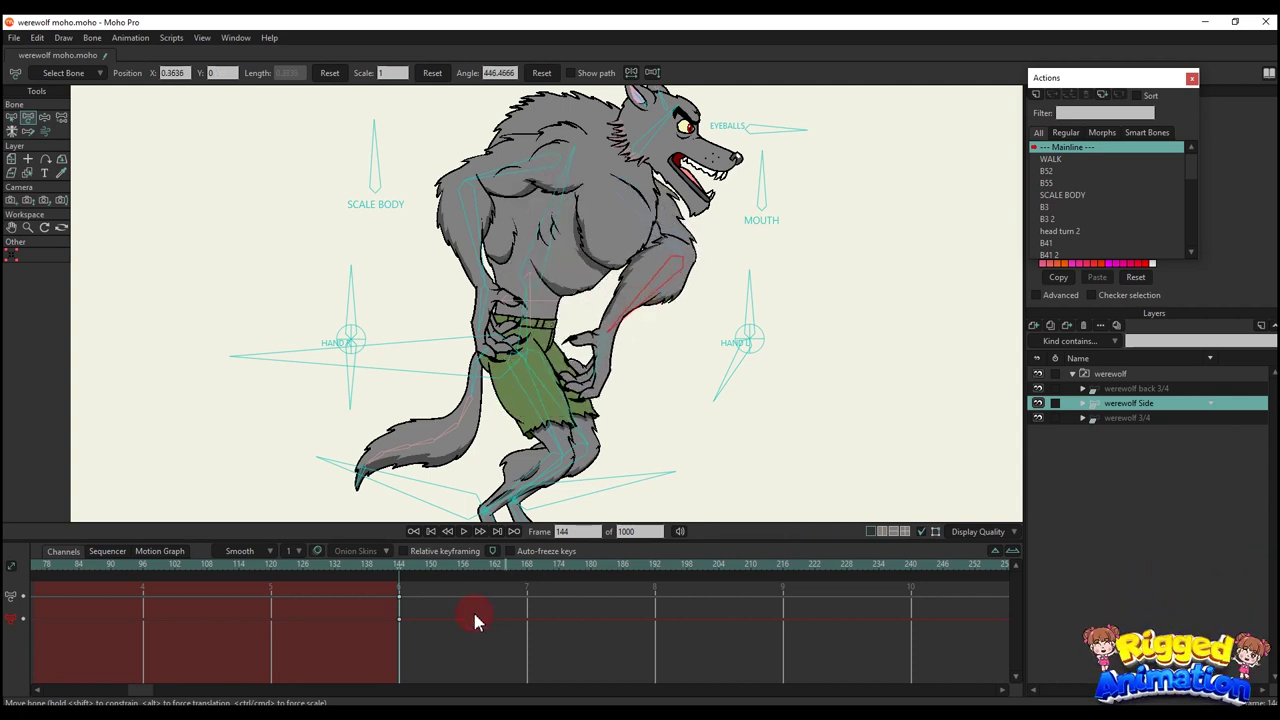
left_click_drag(460, 634, 374, 568)
key("Delete")
Insert the WALK action as a reference at frame 144 of the side view and play the walk cycle
scroll(785, 377, "down", 3)
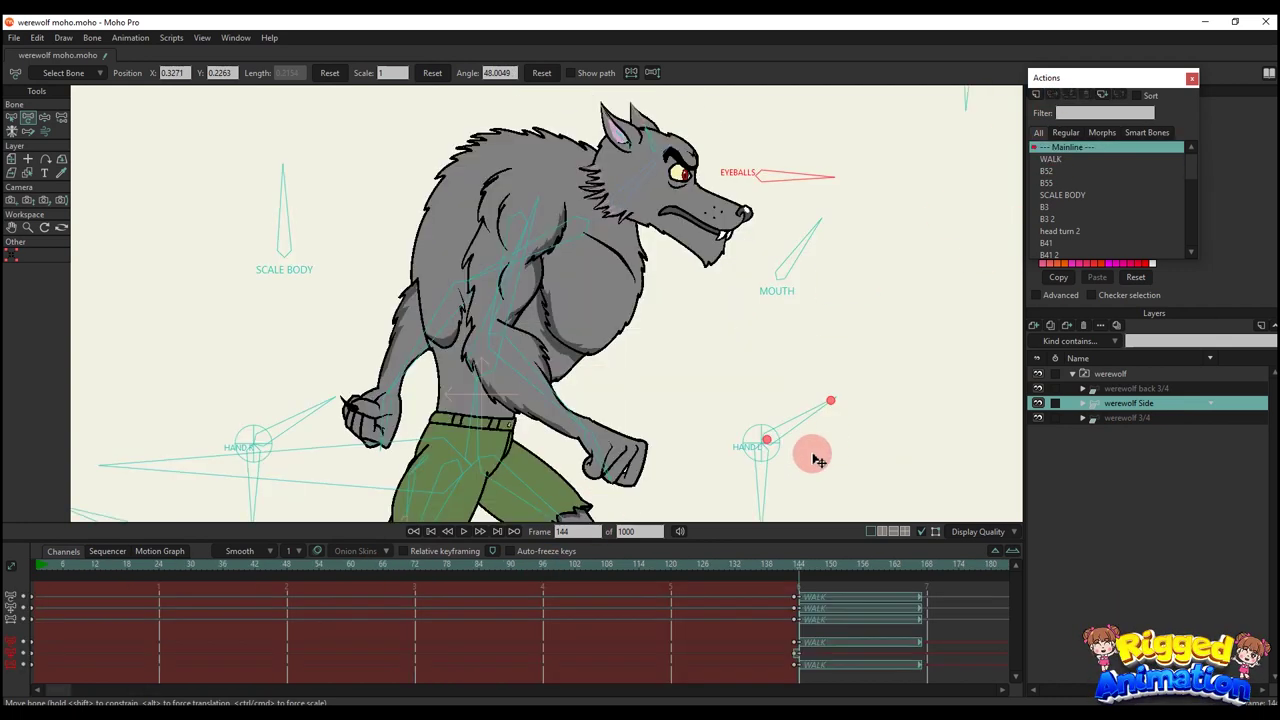
scroll(812, 443, "down", 3)
scroll(770, 380, "up", 1)
key("space")
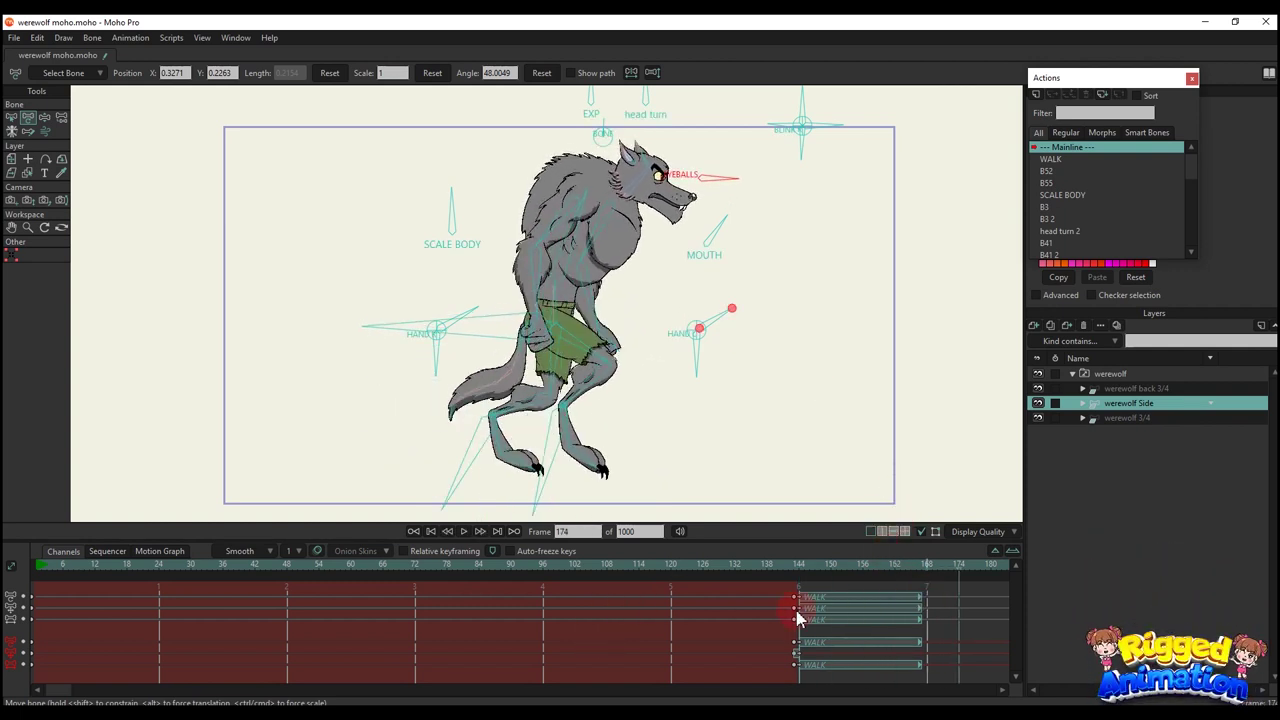
scroll(860, 624, "down", 5)
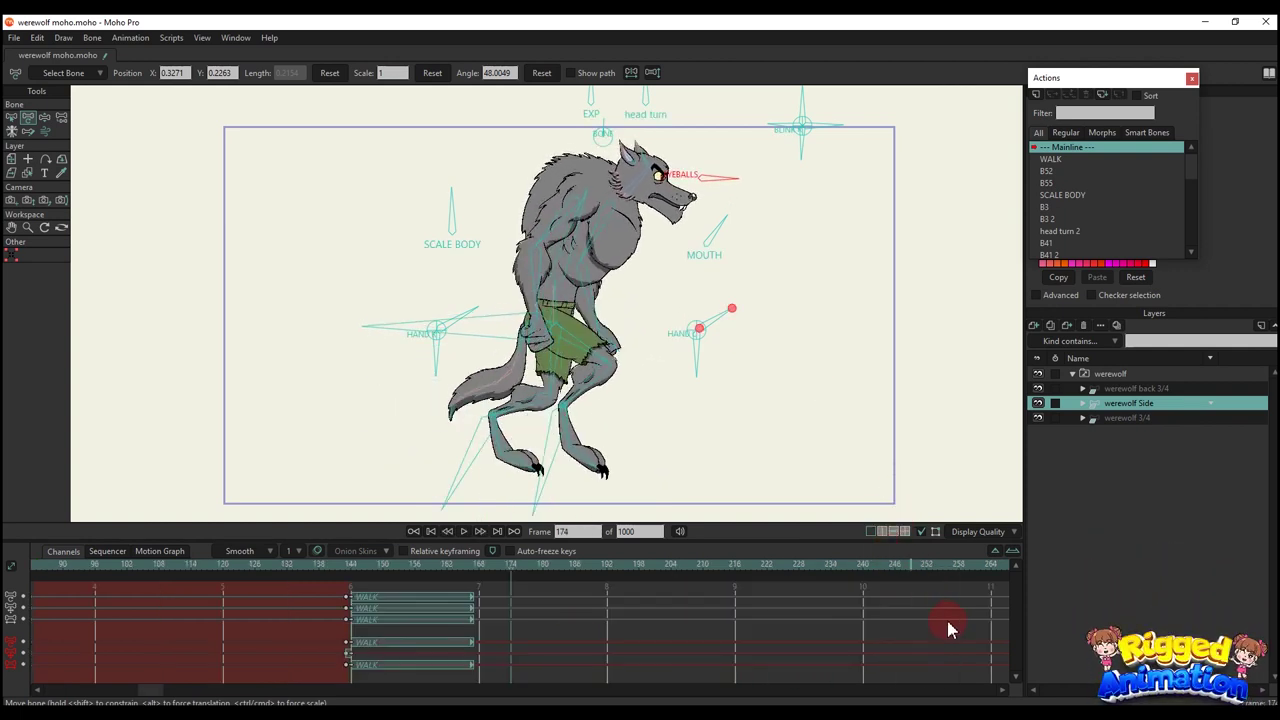
left_click(338, 578)
key("space")
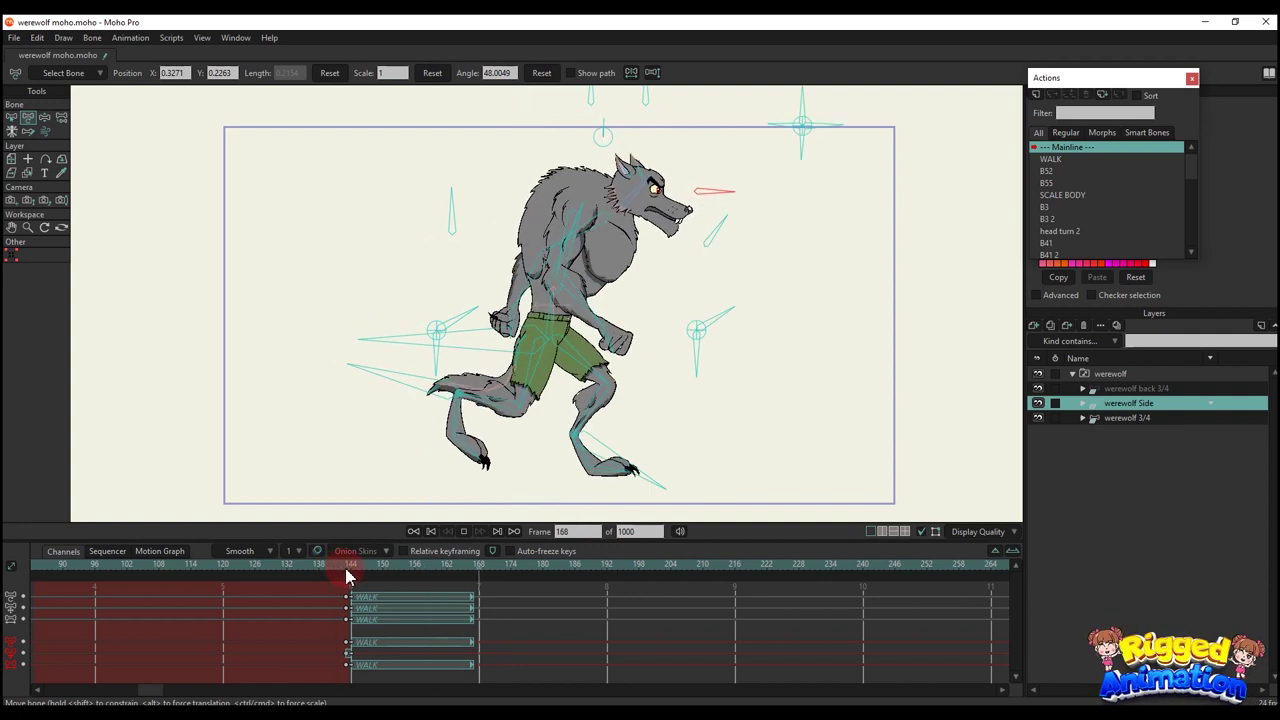
Insert the RUN action at frame 216 of the side view and play the run cycle
left_click_drag(348, 575, 737, 576)
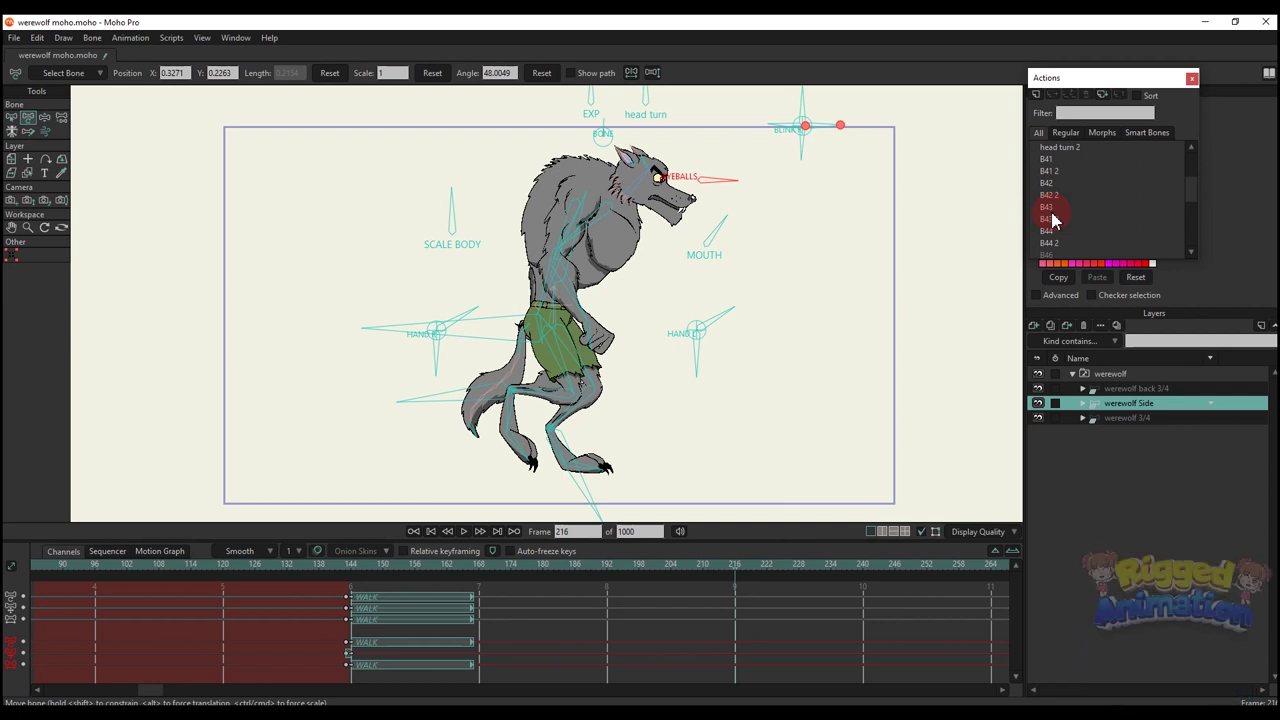
scroll(1055, 225, "down", 3)
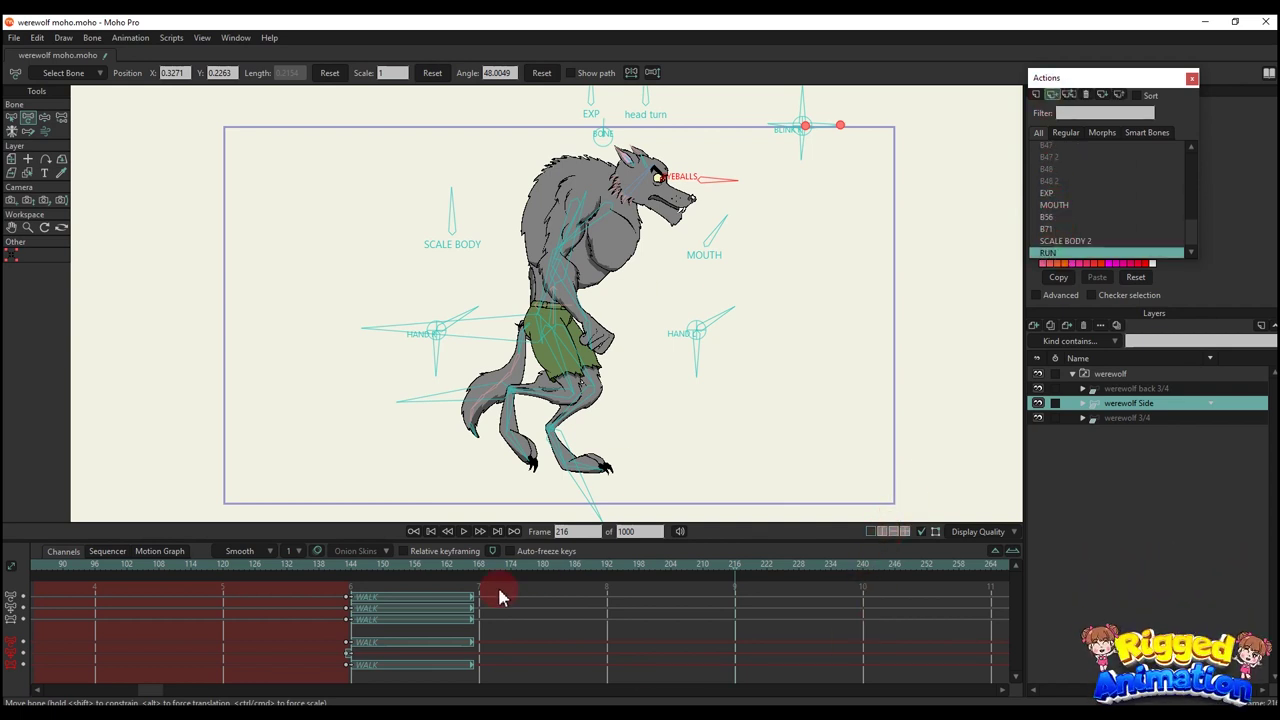
left_click_drag(766, 645, 454, 652)
key("space")
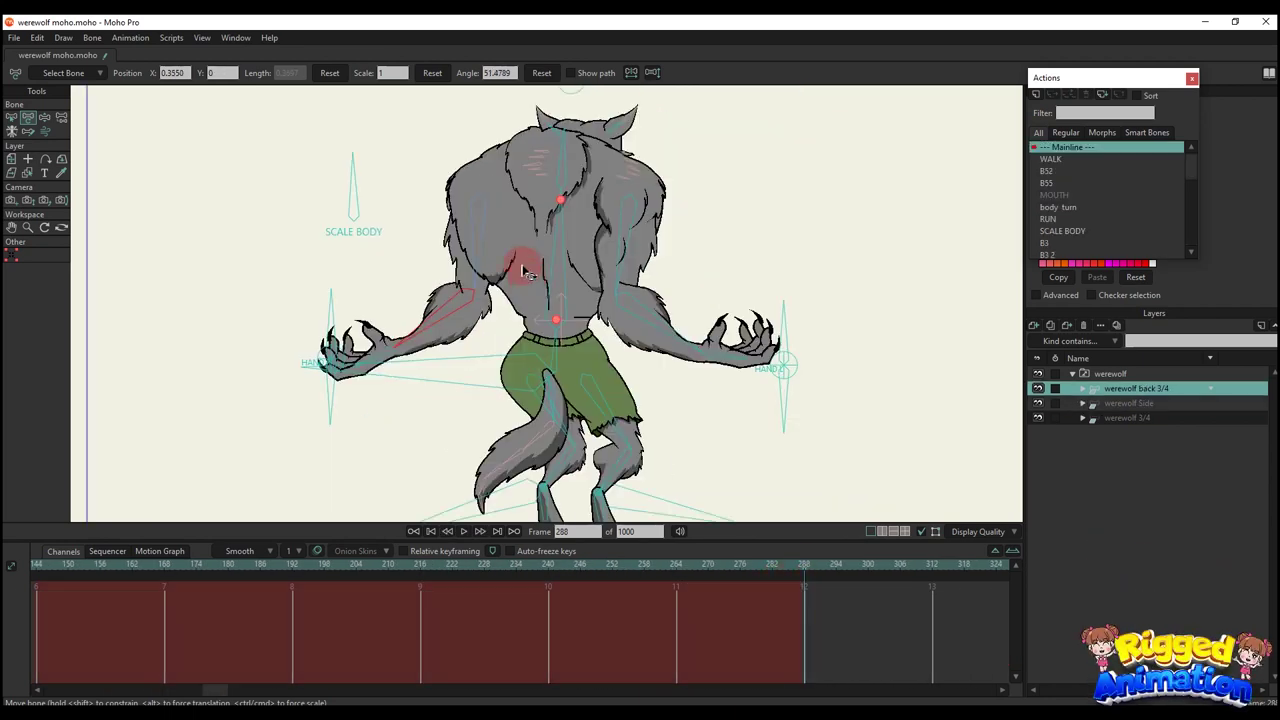
Swing both arms of the werewolf back 3/4 layer outward at frame 288 and rotate the HAND bone beside the right-side arm
left_click_drag(528, 286, 427, 294)
left_click_drag(648, 283, 752, 287)
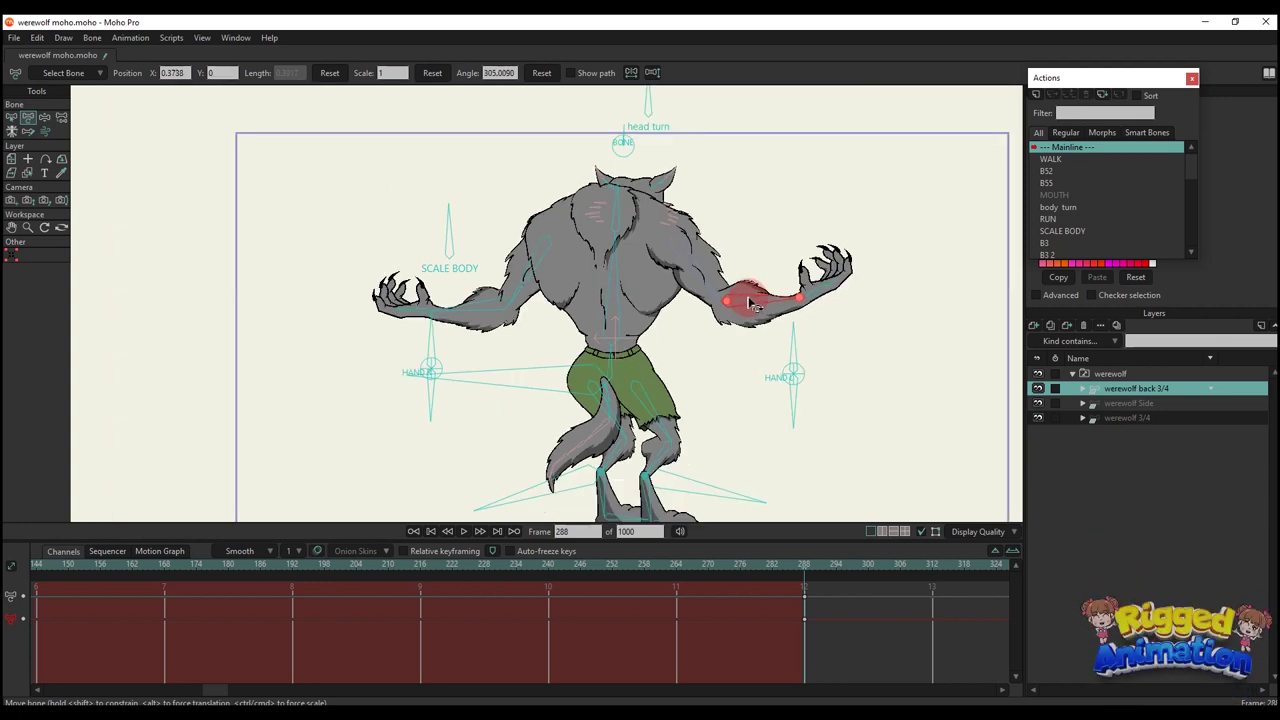
left_click_drag(749, 297, 766, 309)
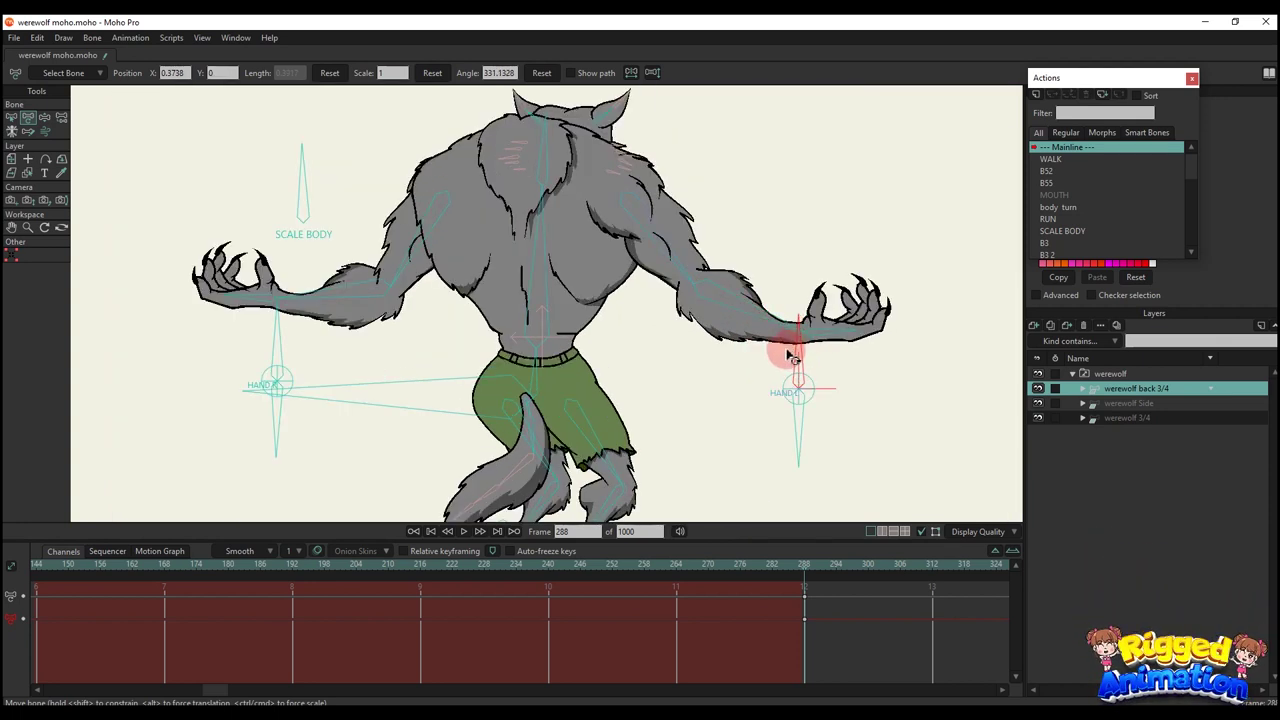
left_click_drag(790, 355, 803, 398)
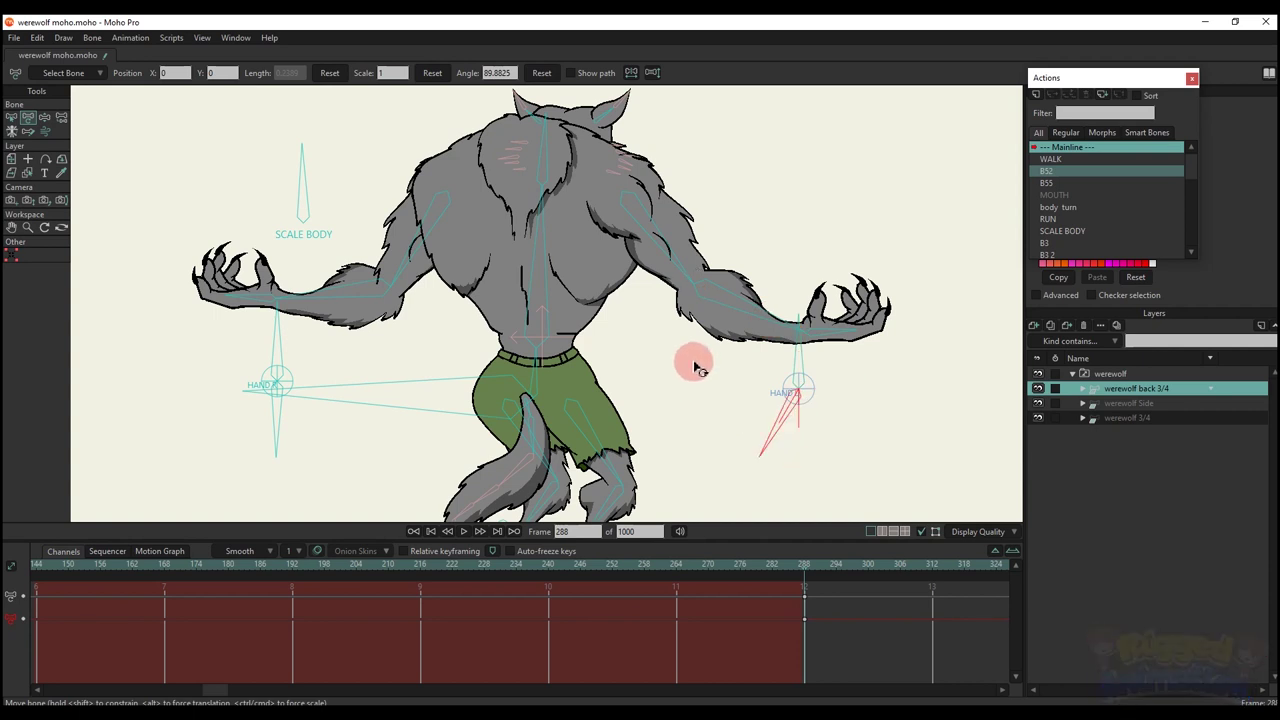
left_click_drag(749, 291, 766, 362)
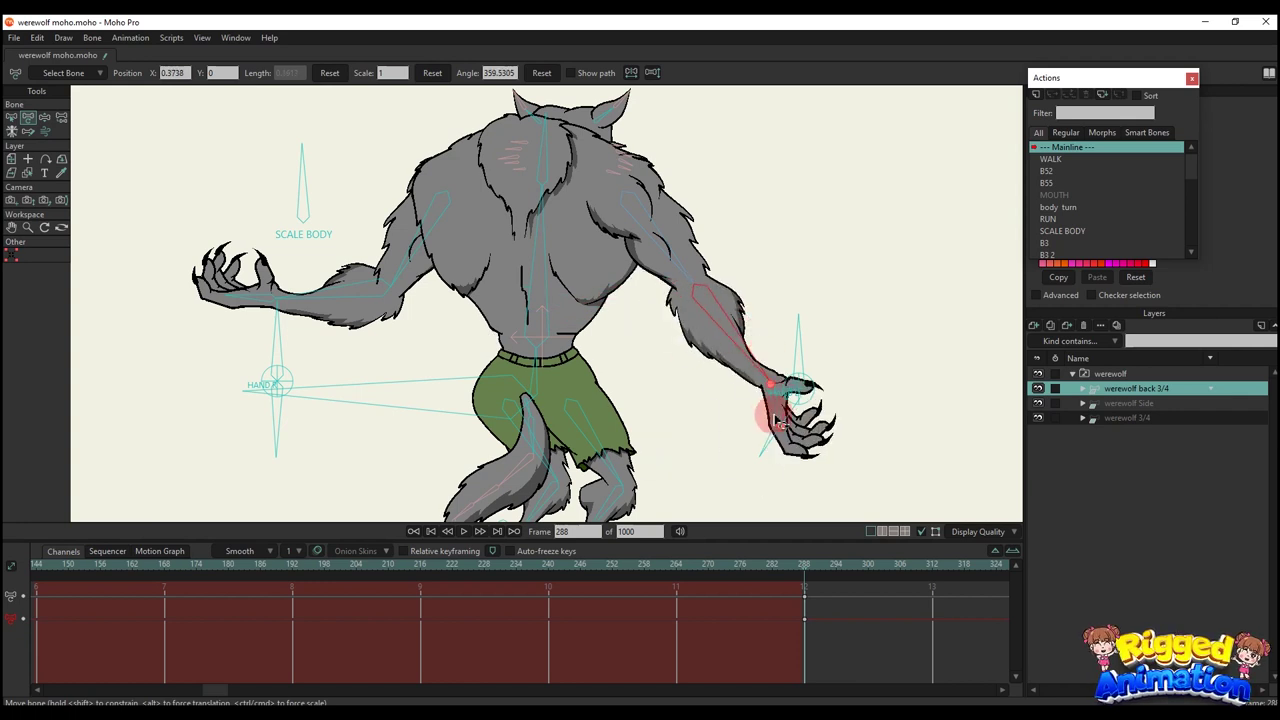
left_click_drag(778, 420, 746, 313)
Try different poses of the back view's left-side arm and rotate its HAND bone at frame 288
scroll(412, 312, "down", 1)
left_click_drag(394, 311, 425, 328)
left_click_drag(450, 311, 398, 403)
left_click_drag(362, 352, 505, 300)
left_click_drag(340, 405, 366, 422)
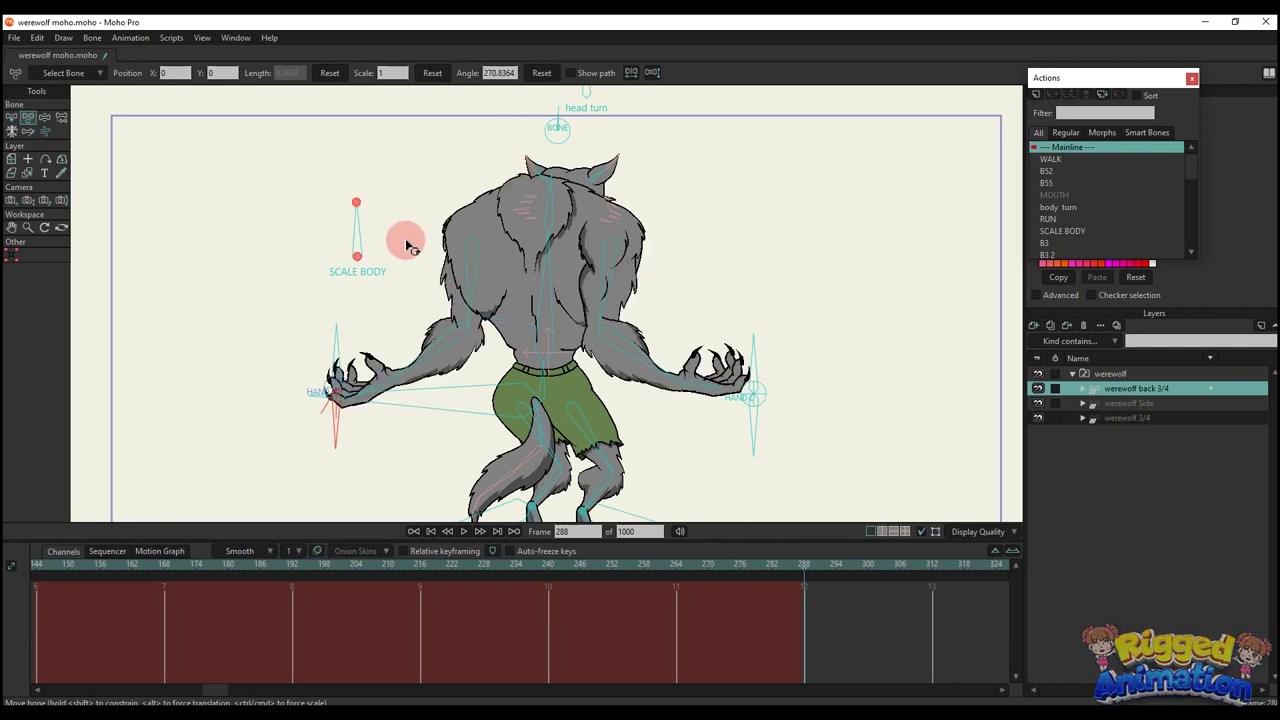
Try the back view's SCALE BODY and head turn bones at frame 288 and undo the last bone change
left_click_drag(356, 226, 392, 240)
scroll(582, 376, "down", 2)
scroll(562, 292, "up", 3)
left_click_drag(600, 158, 680, 271)
scroll(680, 271, "down", 2)
key("ctrl+z")
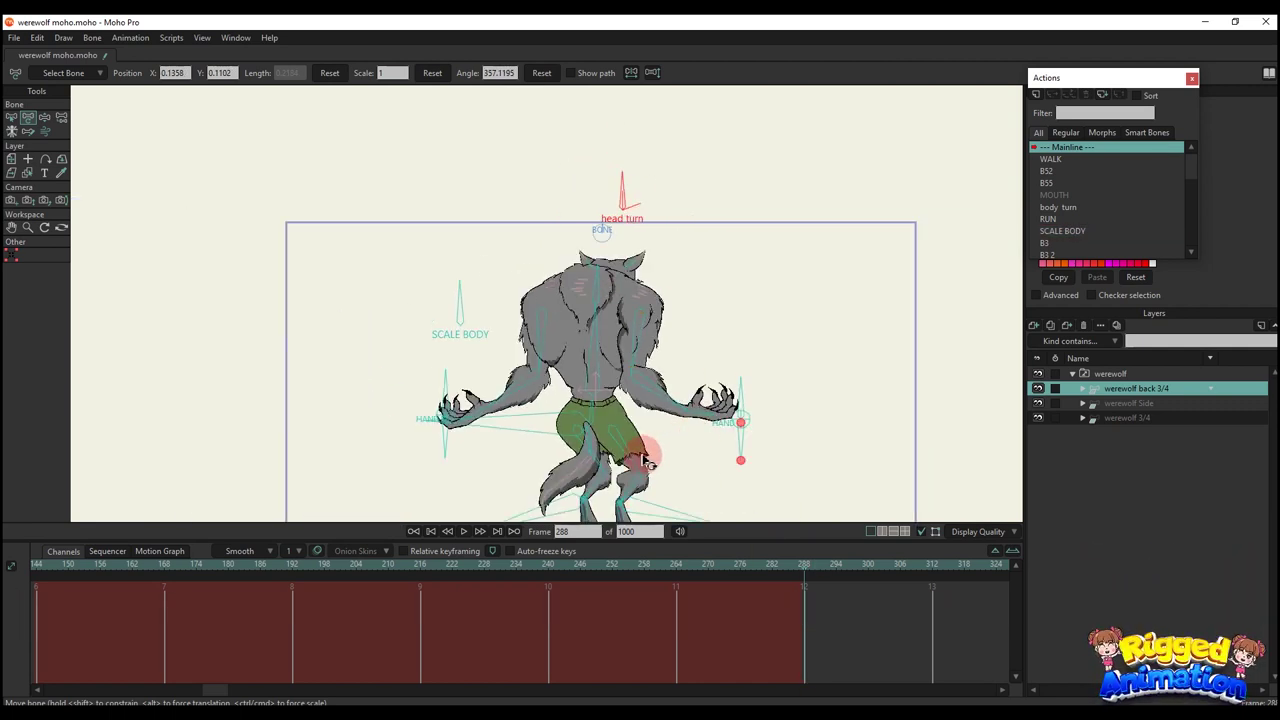
Shift the back view's body at frame 288 and move the BONE control above the head
scroll(630, 453, "down", 1)
scroll(641, 457, "up", 2)
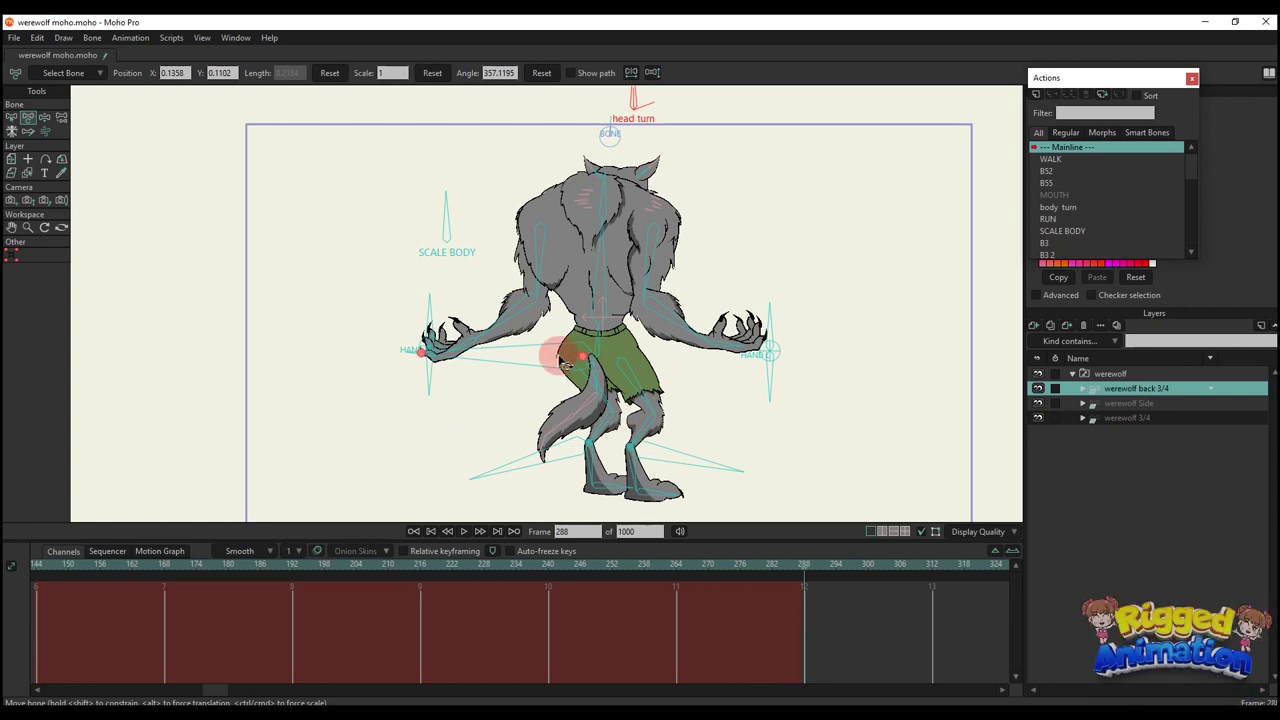
key("z")
left_click_drag(543, 363, 586, 294)
key("b")
left_click(610, 137)
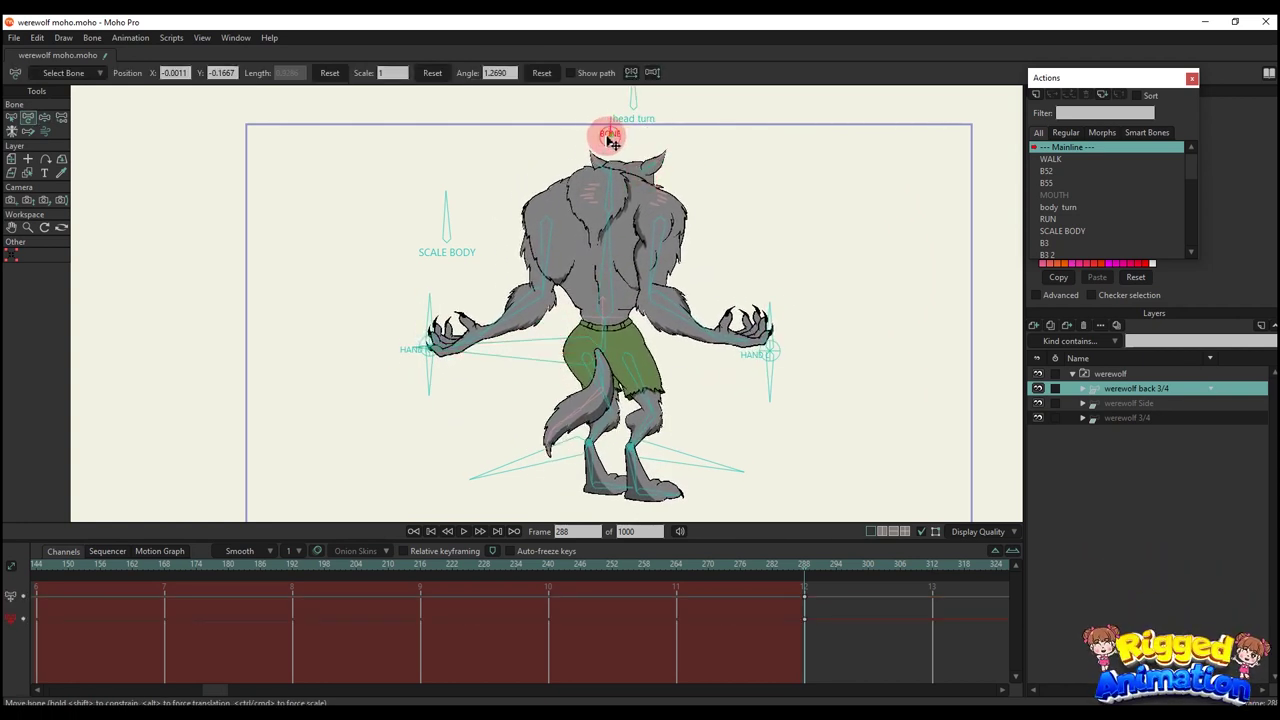
mouse_move(610, 140)
left_mouse_down()
mouse_move(594, 143)
mouse_move(609, 123)
mouse_move(851, 186)
mouse_move(1005, 170)
mouse_move(585, 148)
mouse_move(617, 137)
left_mouse_up()
Move the back view's left-side foot target bone outward to widen the stance at frame 288
scroll(585, 359, "up", 1)
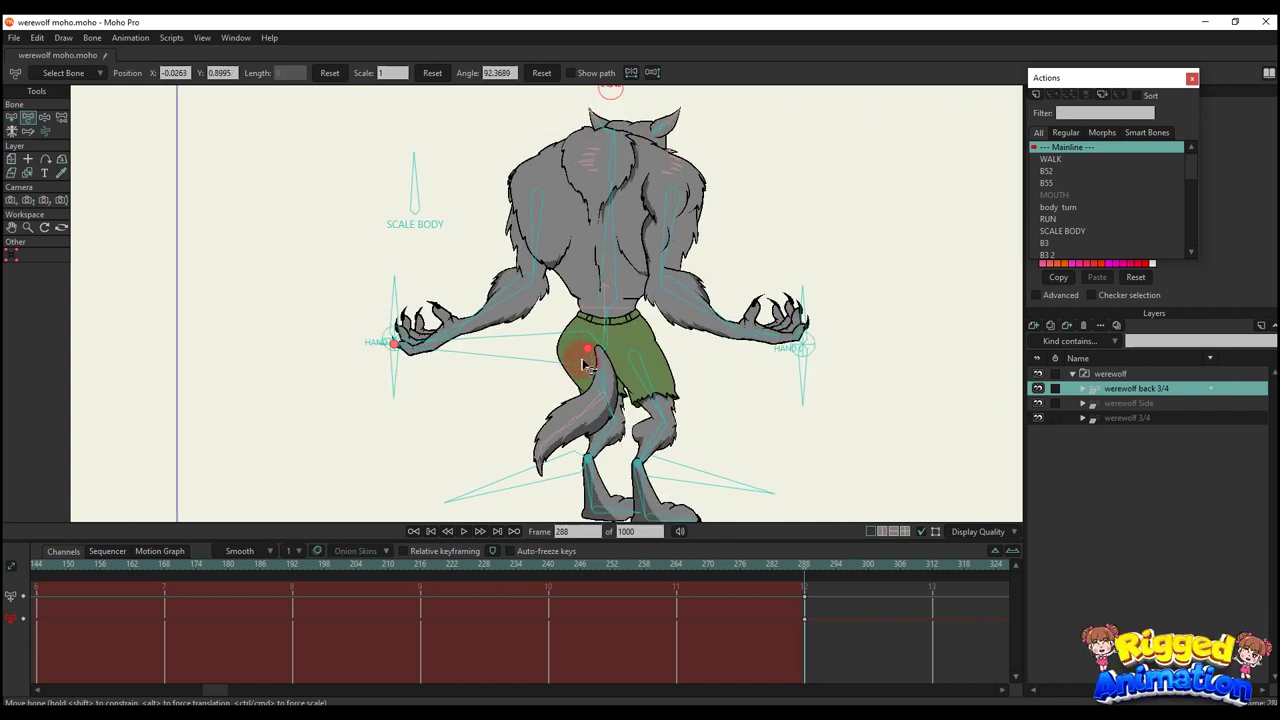
scroll(584, 368, "down", 1)
left_click_drag(588, 452, 514, 449)
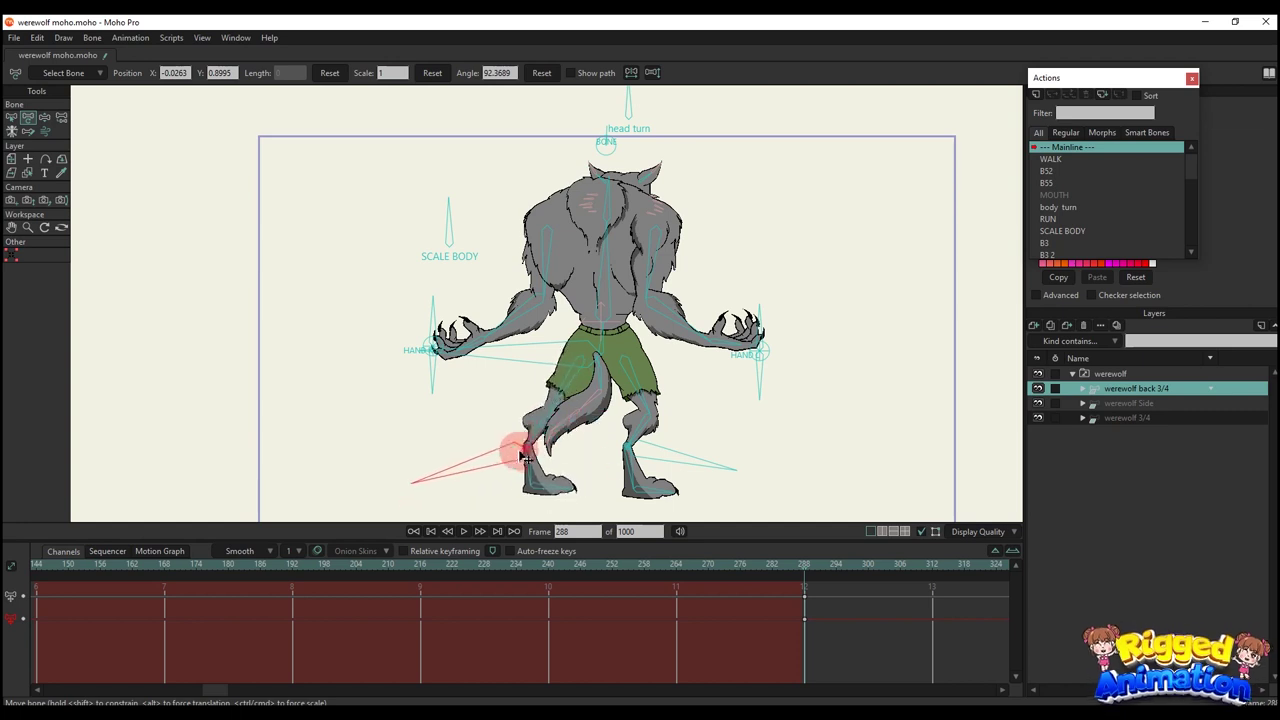
Try moving the back view's right-side foot target bone outward at frame 288 and clear the test pose
left_click_drag(636, 452, 701, 450)
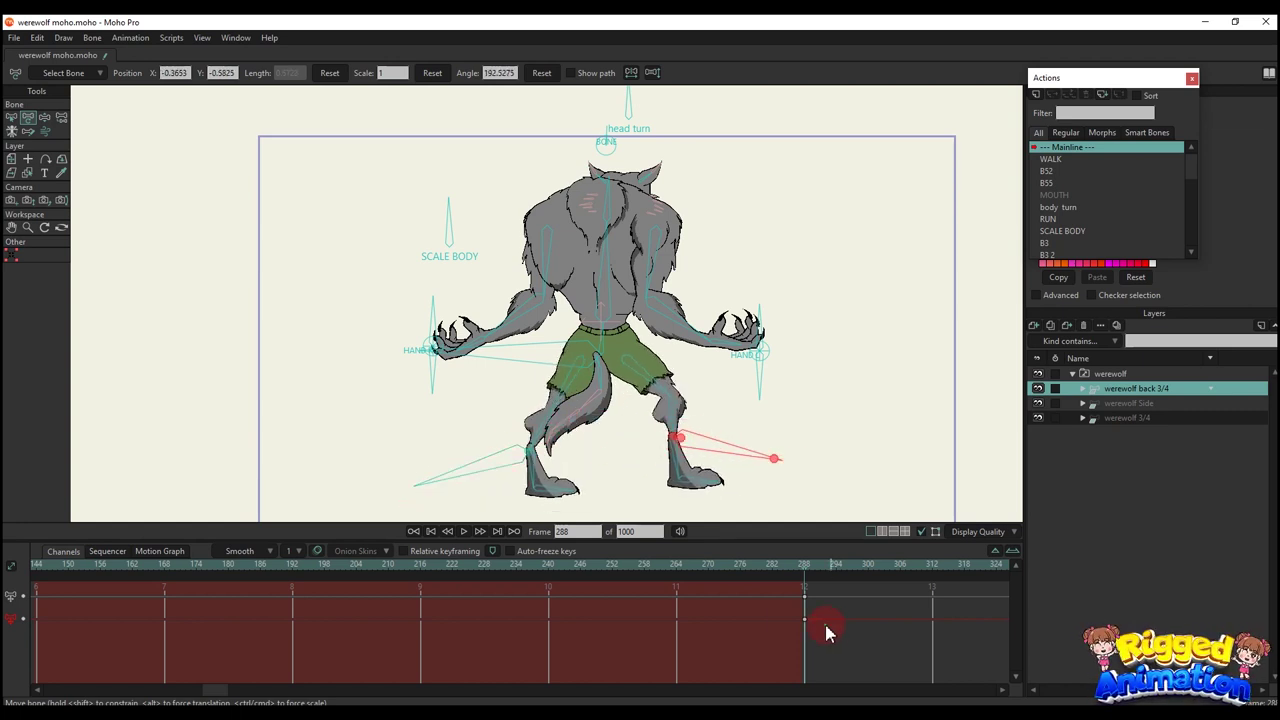
key("space")
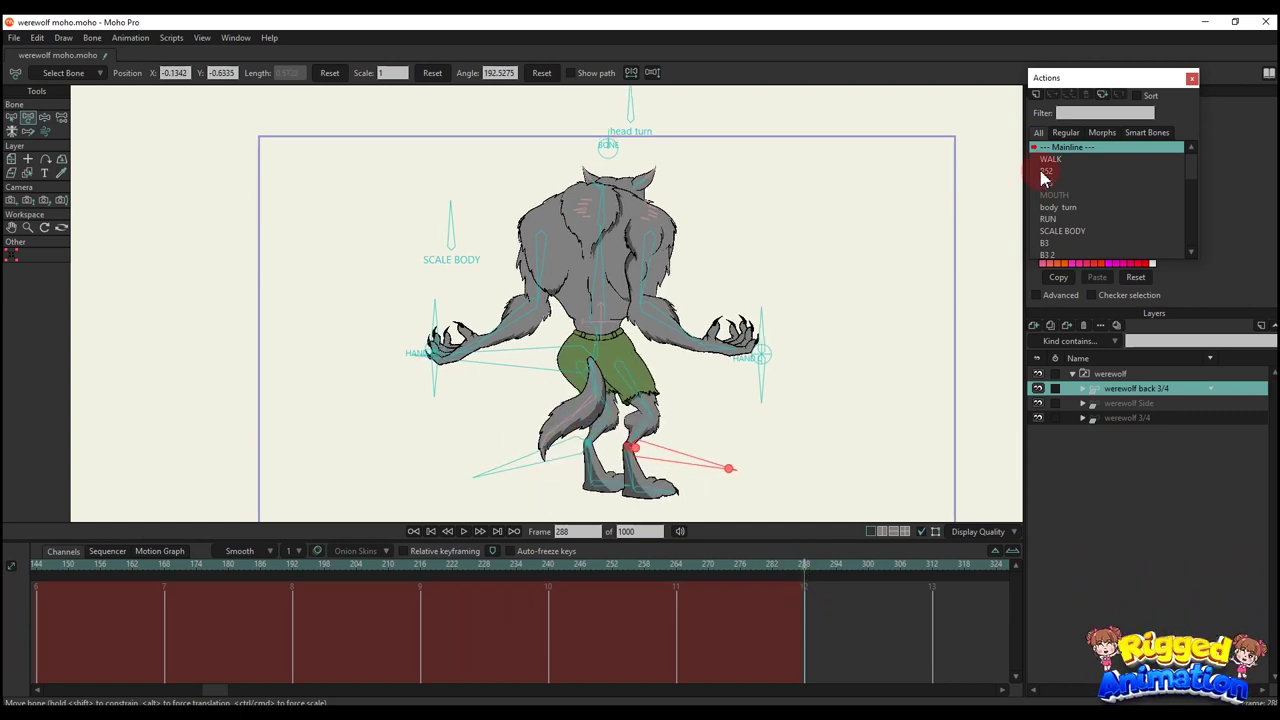
Insert the WALK action into the back view's timeline at frame 288 and play the walk cycle
key("Down")
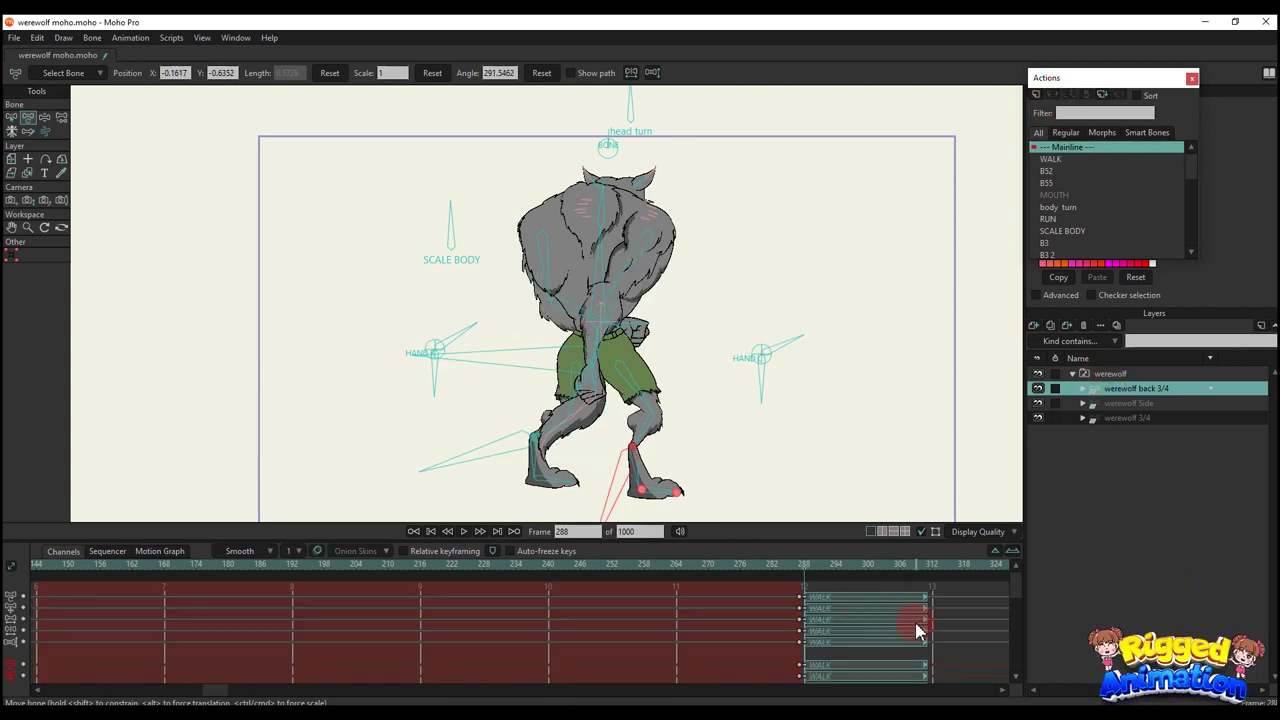
left_click_drag(914, 620, 333, 655)
key("space")
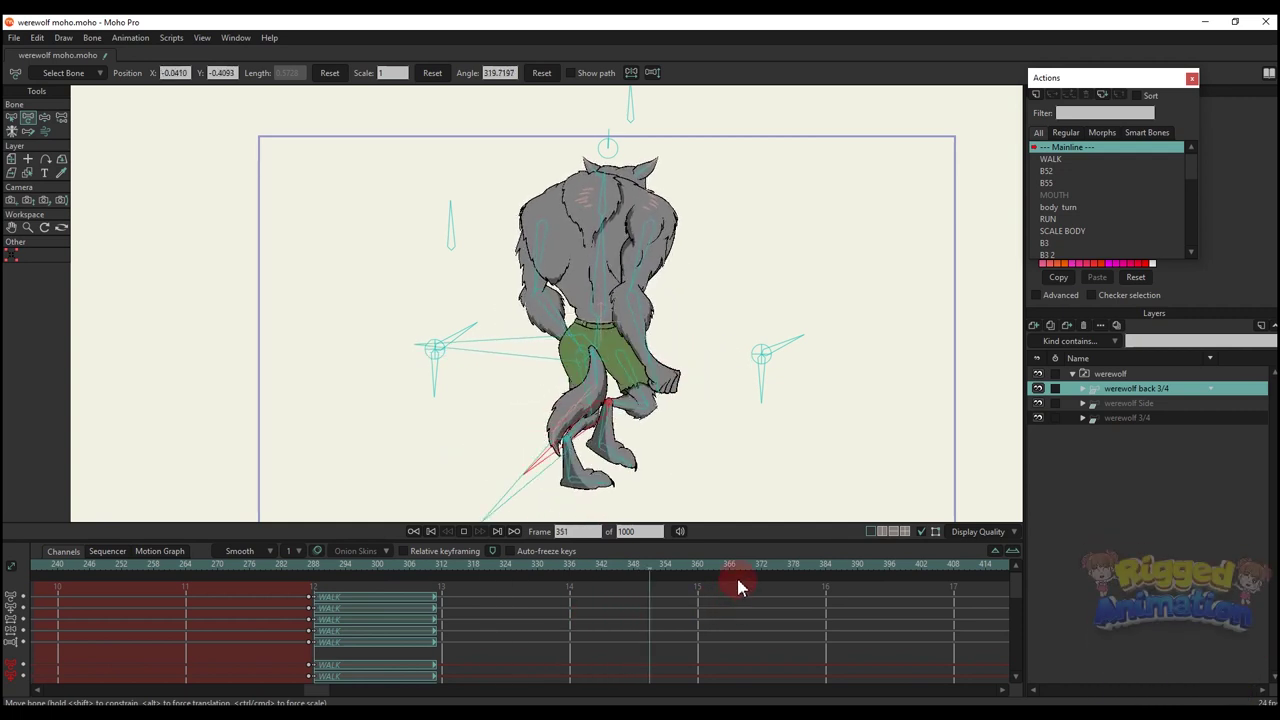
Insert the RUN action into the back view's timeline at frame 360 and play the run cycle
left_click(701, 570)
left_click(826, 421)
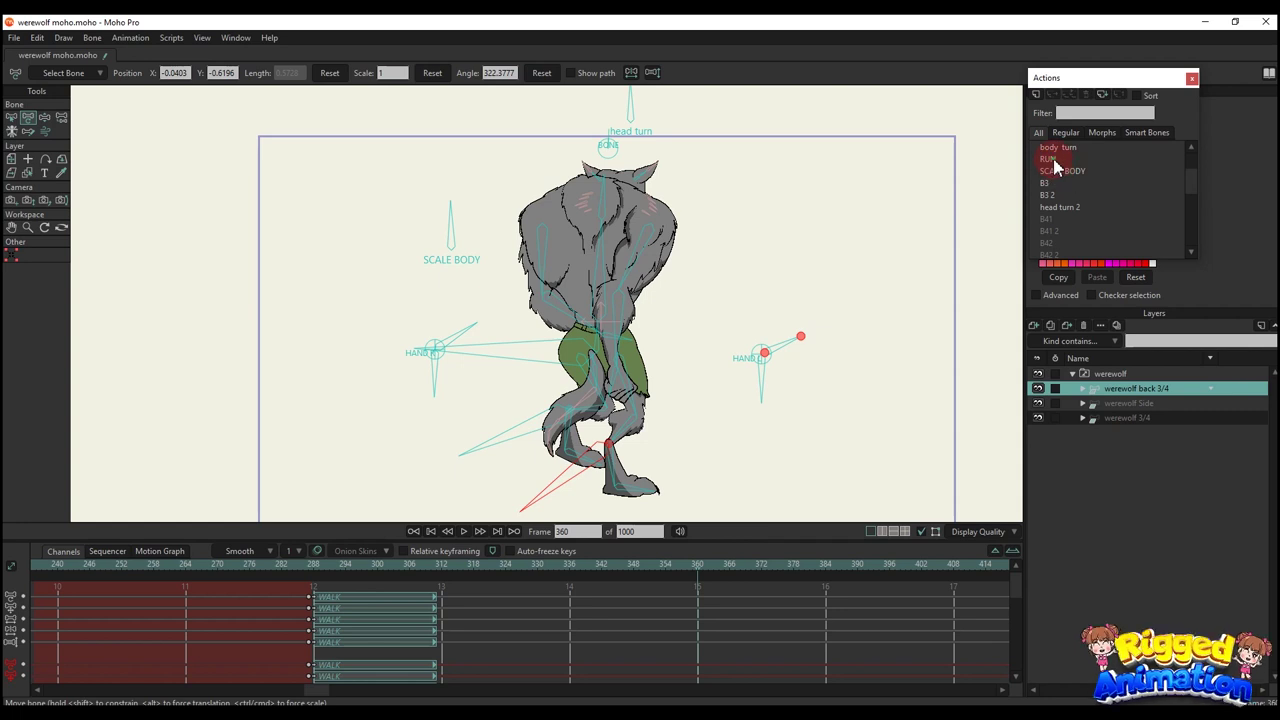
left_click(1052, 94)
left_click(820, 616)
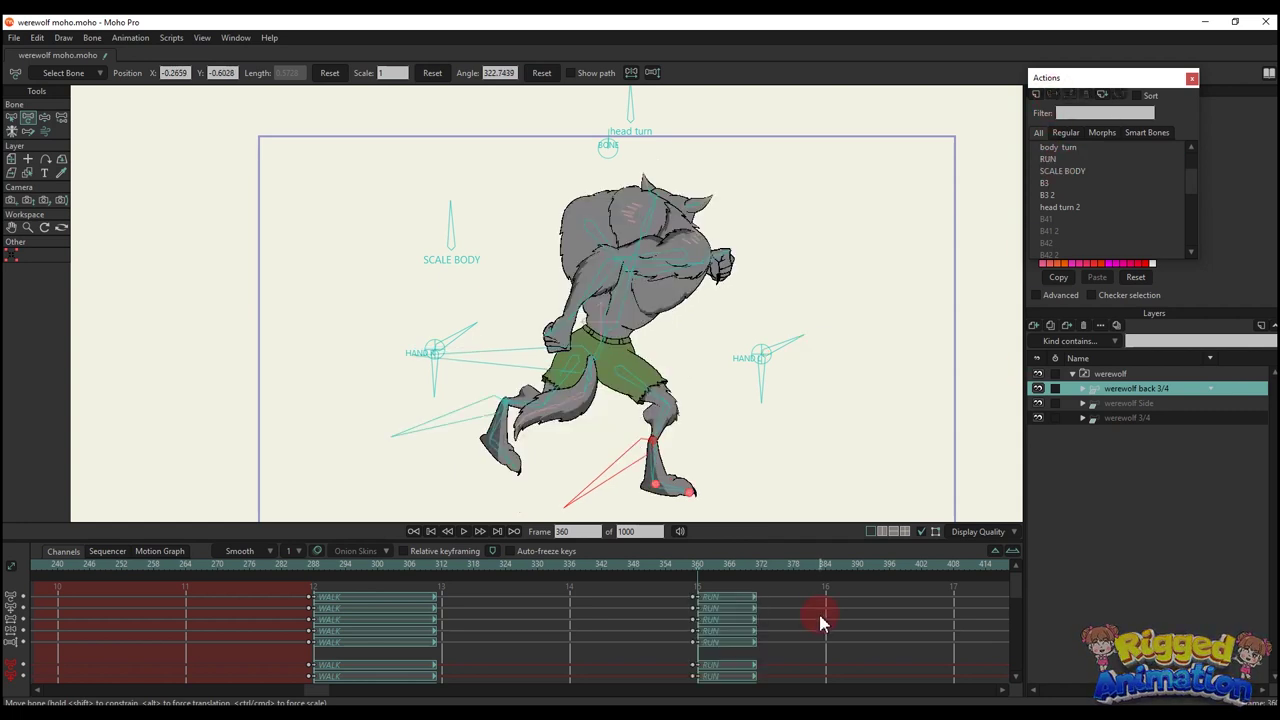
key("space")
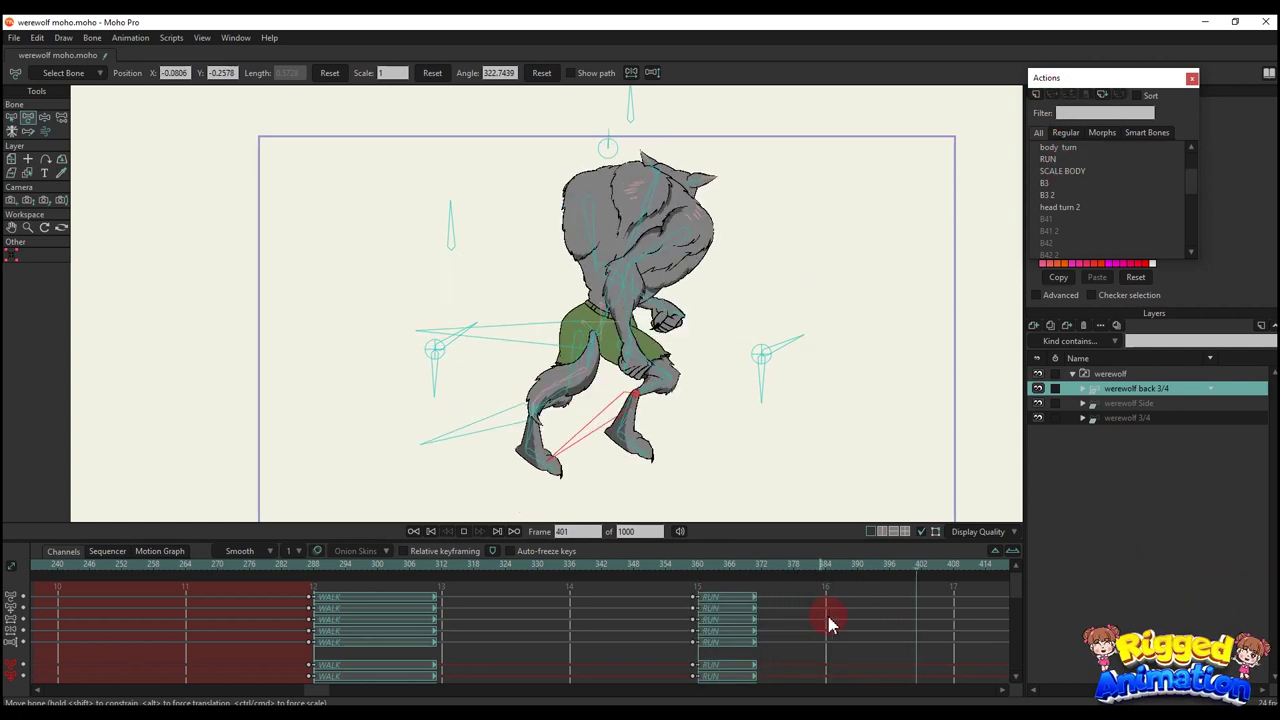
Set the playback end to frame 432 and play the full animation with the werewolf parent layer selected
left_click_drag(942, 600, 668, 650)
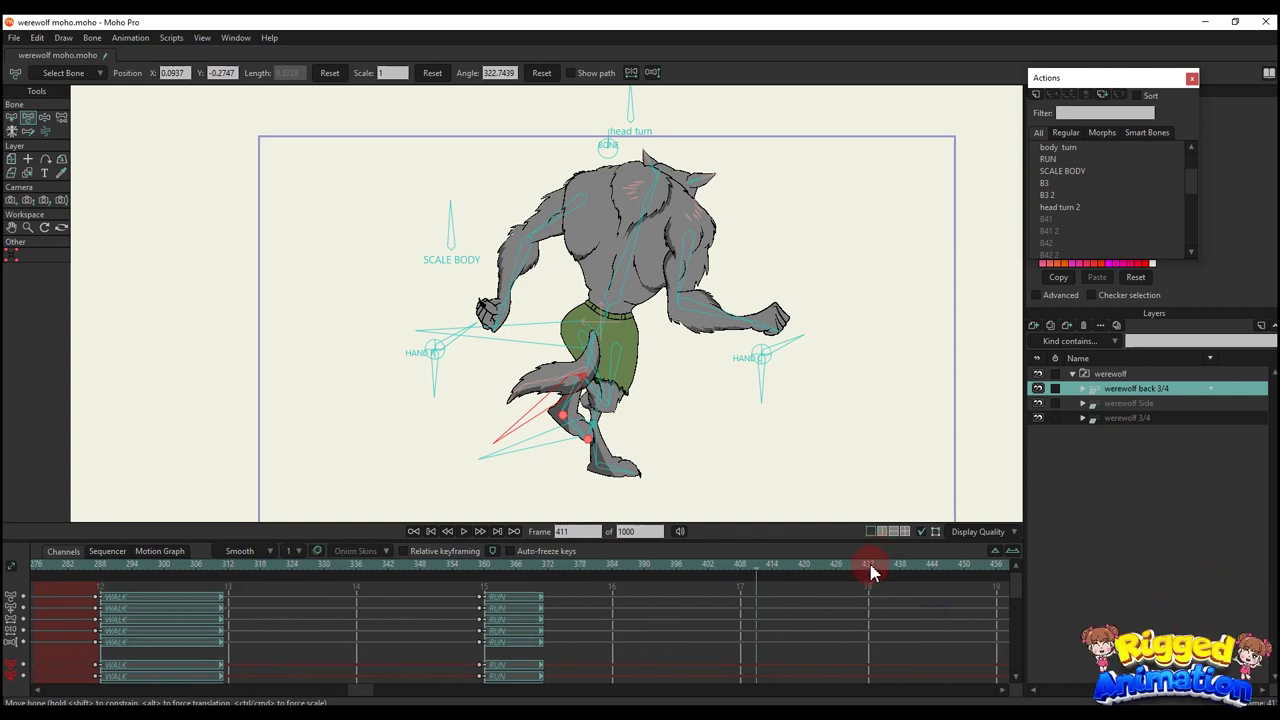
scroll(826, 388, "down", 4)
key("space")
scroll(823, 389, "up", 4)
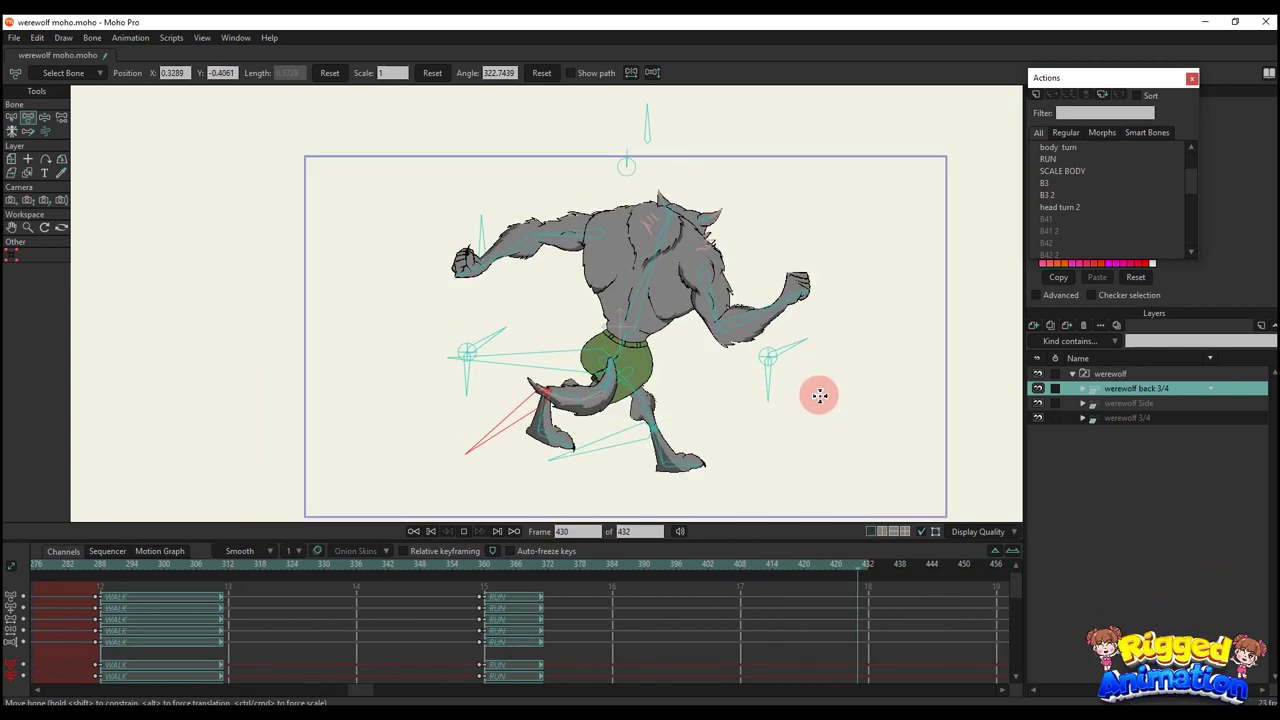
left_click(1133, 374)
left_click(831, 528)
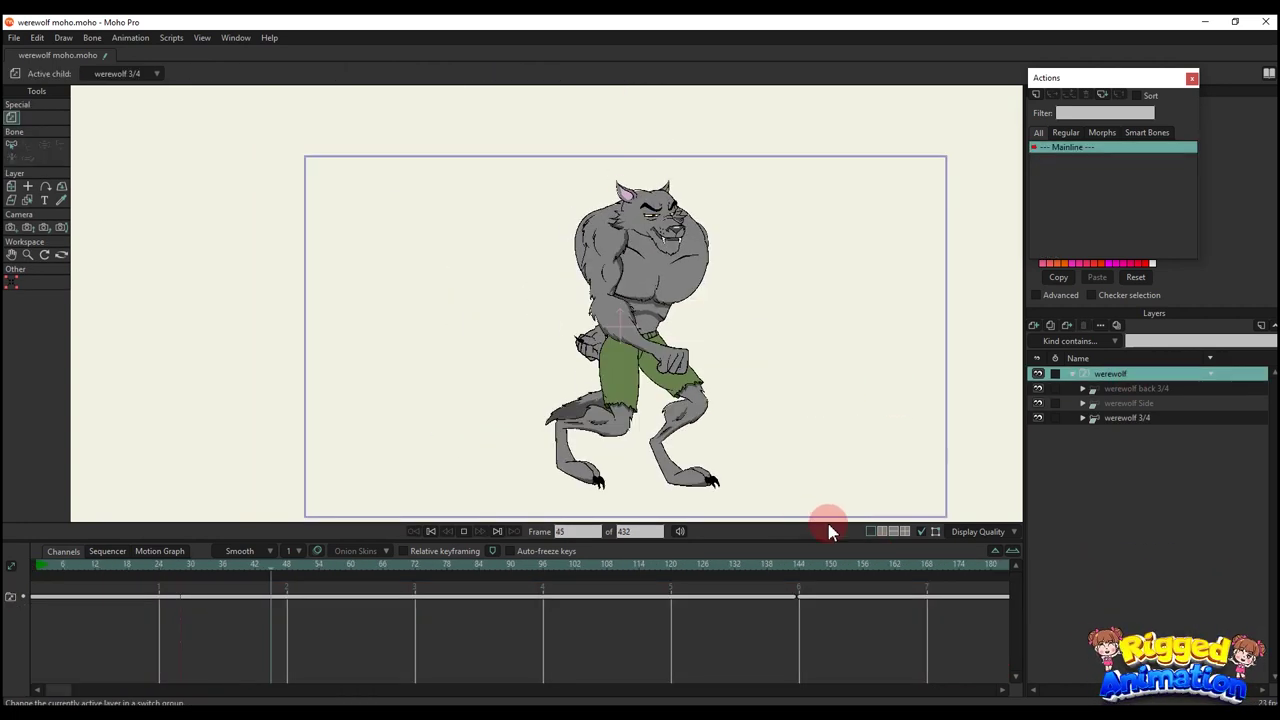